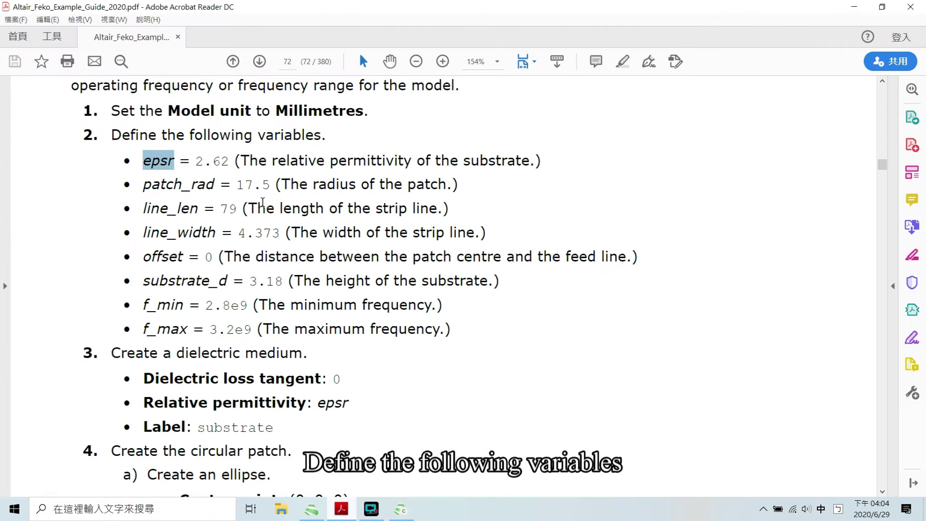
Copy the epsr value 2.62 from the PDF guide into the new variable's expression in CADFEKO and add the variable
drag(194, 160, 233, 161)
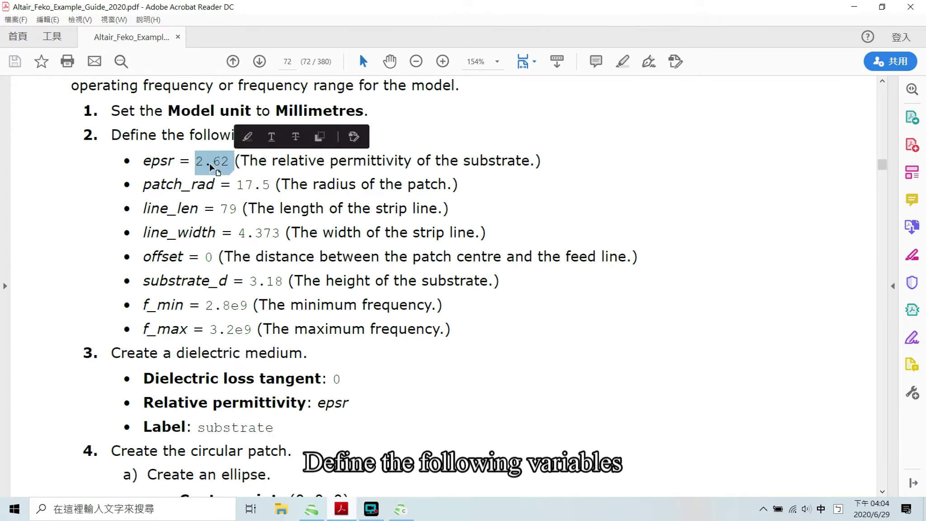
right_click(232, 162)
click(244, 171)
click(400, 509)
key(Tab)
key(ctrl+v)
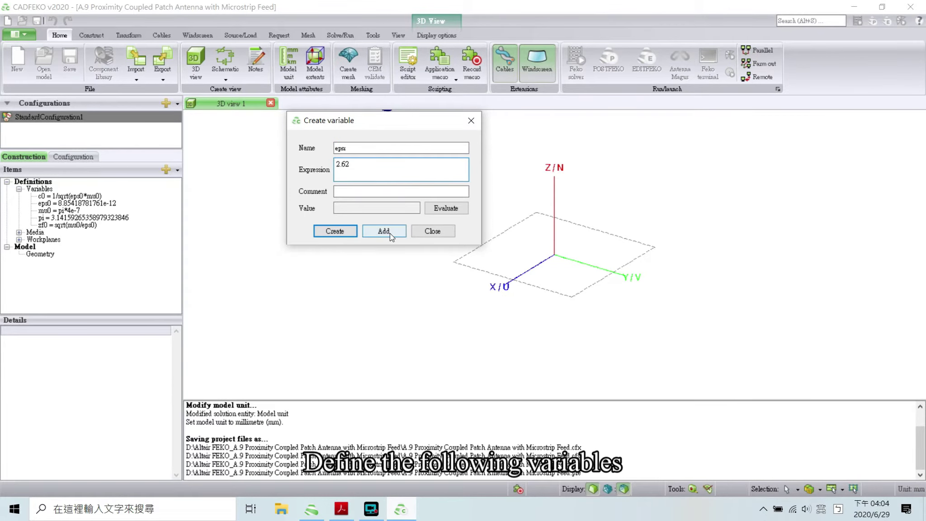
click(390, 233)
Copy the name patch_rad from the PDF guide and enter it as the next variable's name in CADFEKO
click(351, 512)
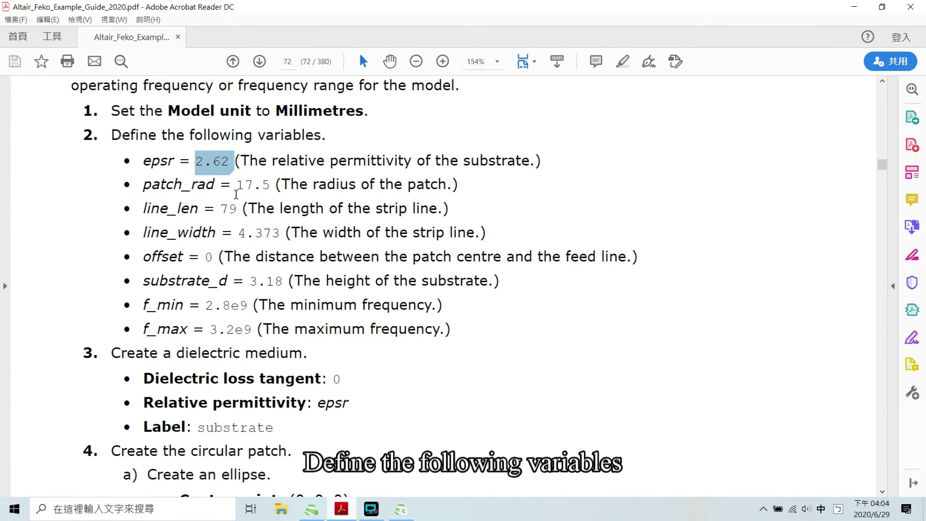
click(136, 190)
drag(138, 186, 220, 185)
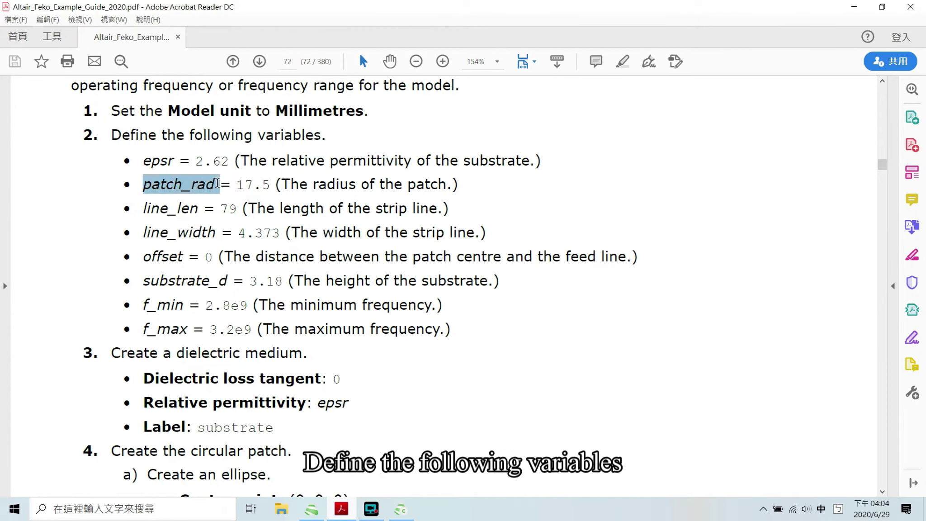
right_click(172, 186)
click(200, 196)
click(394, 515)
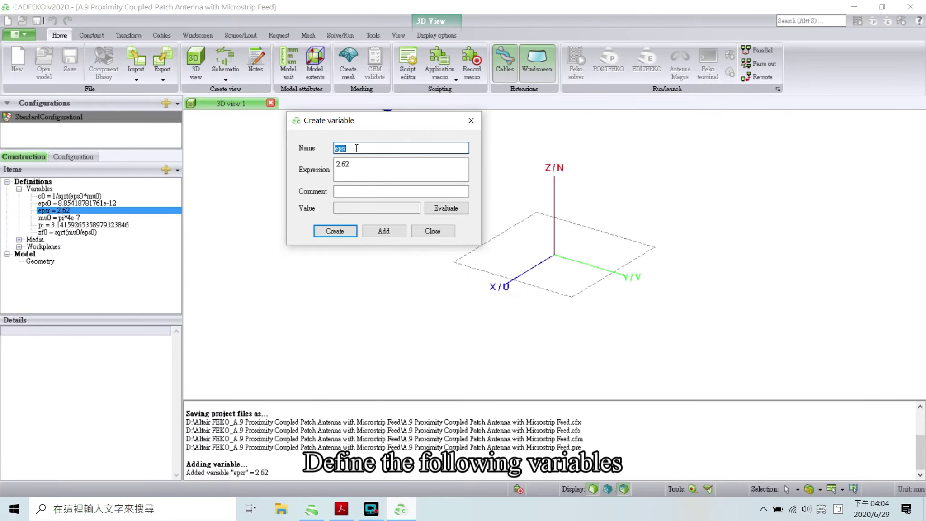
key(ctrl+v)
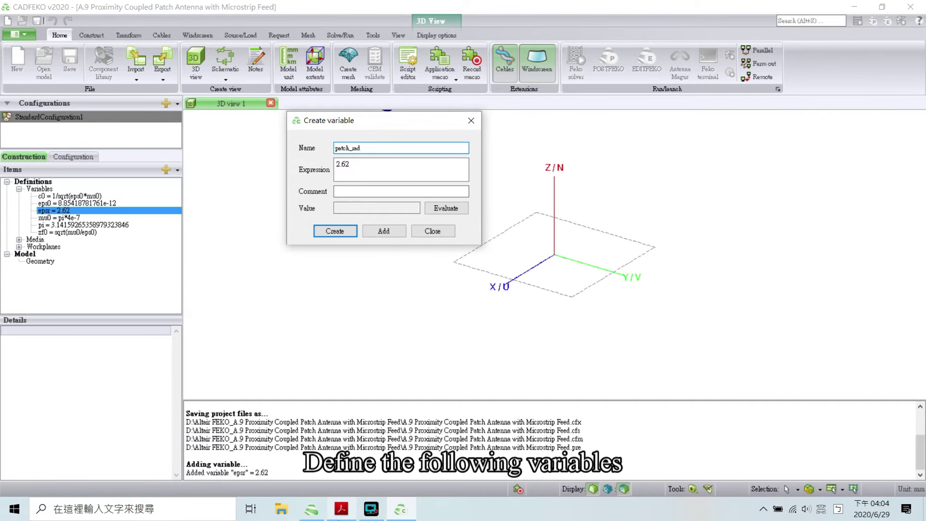
Copy the patch radius value 17.5 from the PDF guide into patch_rad's expression in CADFEKO and add the variable
click(350, 513)
drag(237, 186, 271, 185)
right_click(252, 189)
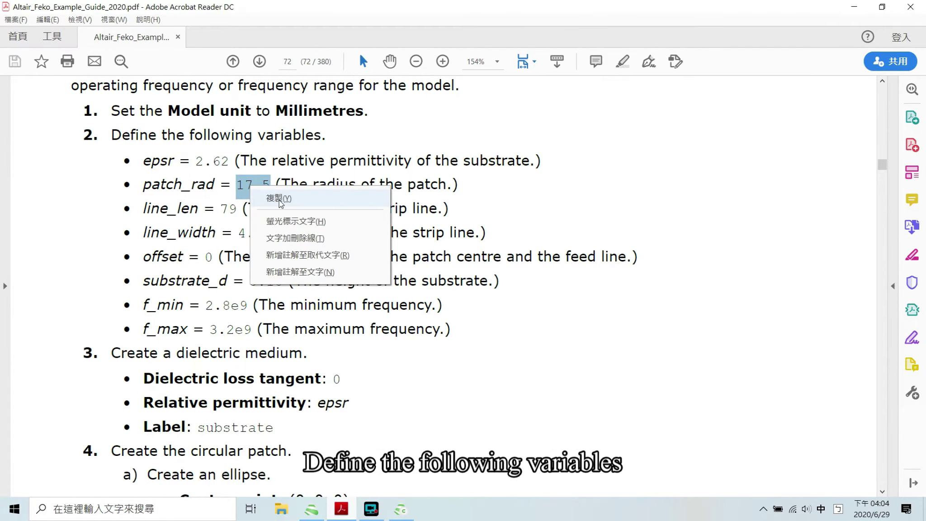
click(278, 199)
key(alt+Tab)
key(Tab)
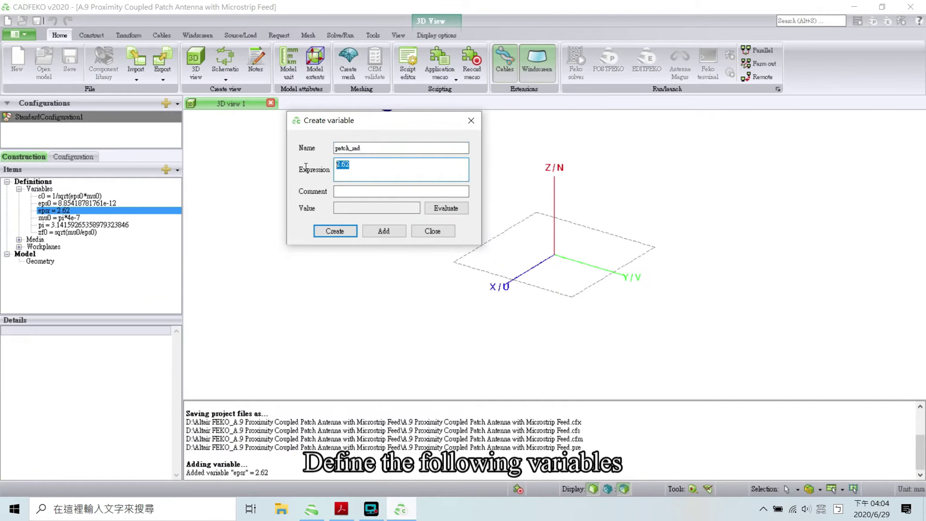
key(ctrl+v)
click(384, 231)
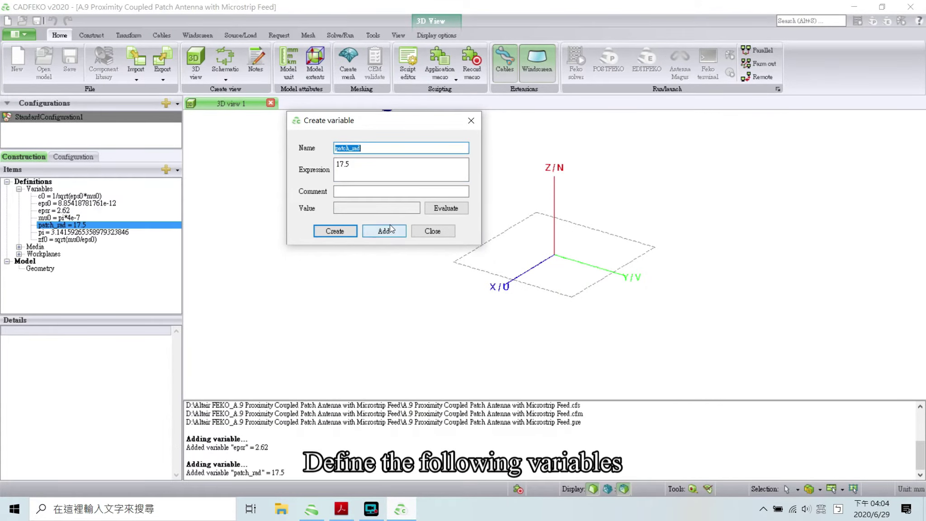
Copy the name line_len from the PDF guide and enter it as the next variable's name in CADFEKO
click(355, 507)
click(236, 208)
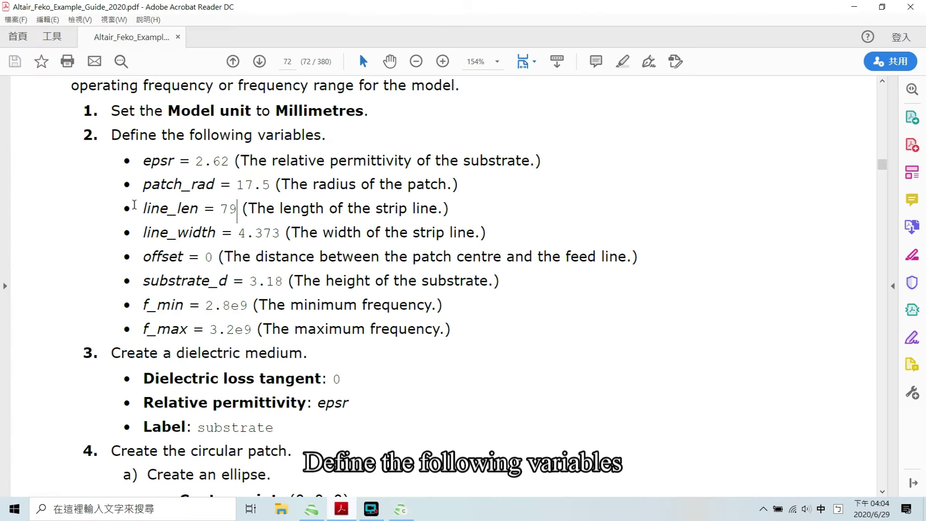
drag(142, 208, 198, 209)
right_click(195, 211)
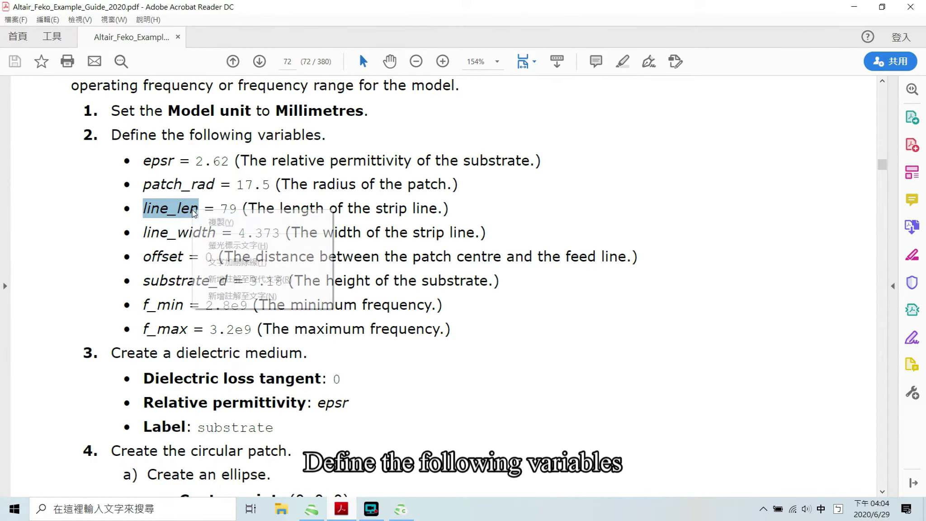
click(216, 222)
click(400, 508)
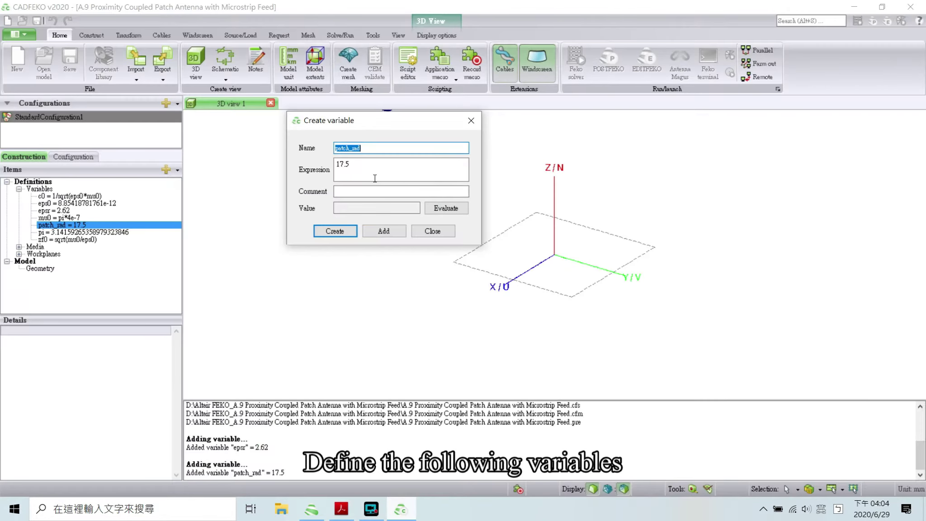
key(ctrl+v)
Copy the strip line length 79 from the PDF guide into line_len's expression in CADFEKO and add the variable
click(341, 508)
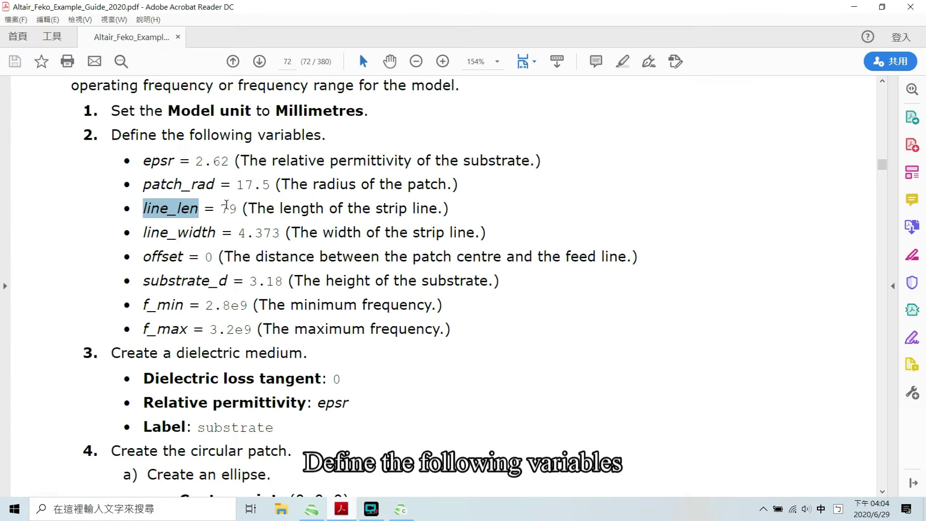
click(229, 209)
drag(218, 208, 241, 209)
right_click(236, 210)
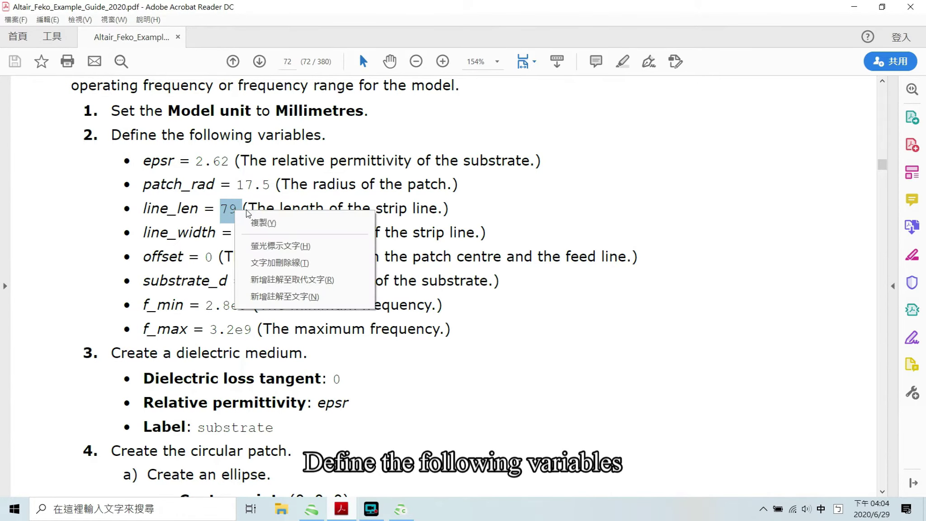
click(262, 222)
click(400, 508)
drag(349, 165, 340, 166)
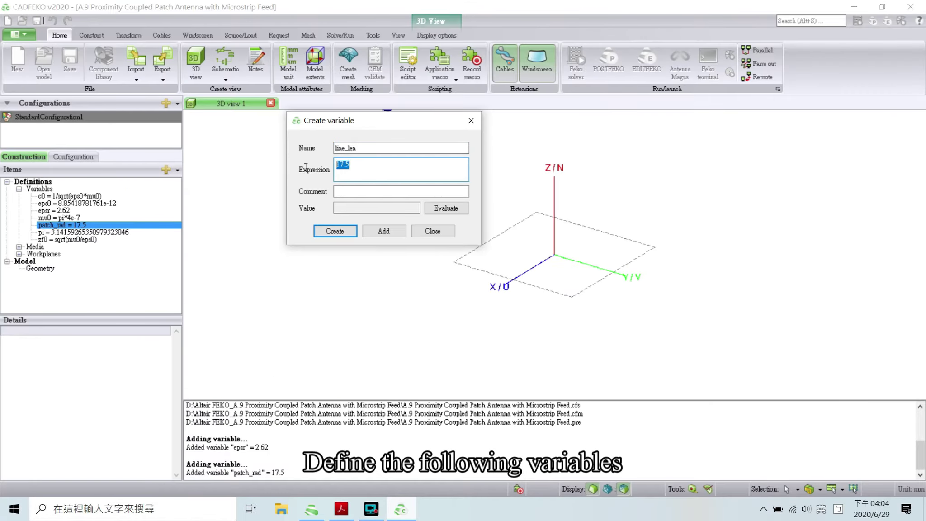
click(388, 231)
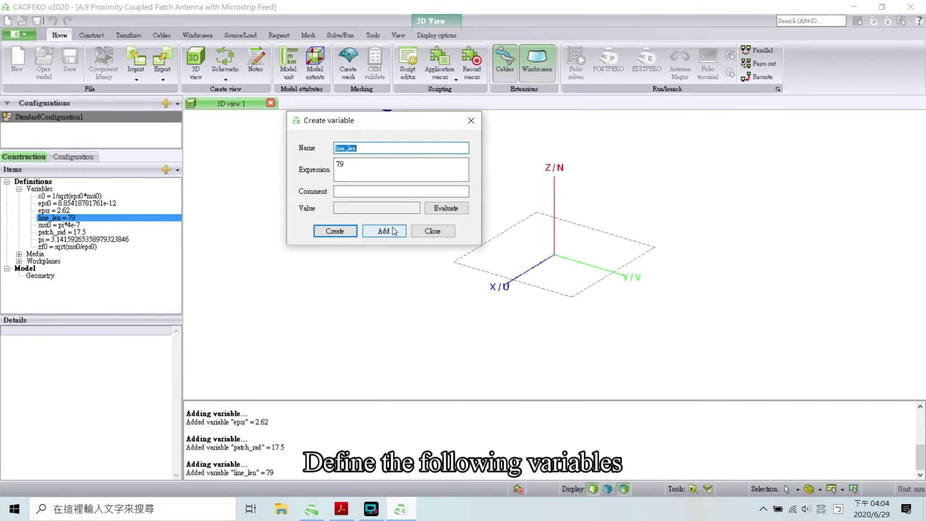
Copy the name line_width from the PDF guide and enter it as the next variable's name in CADFEKO
key(alt+Tab)
click(209, 235)
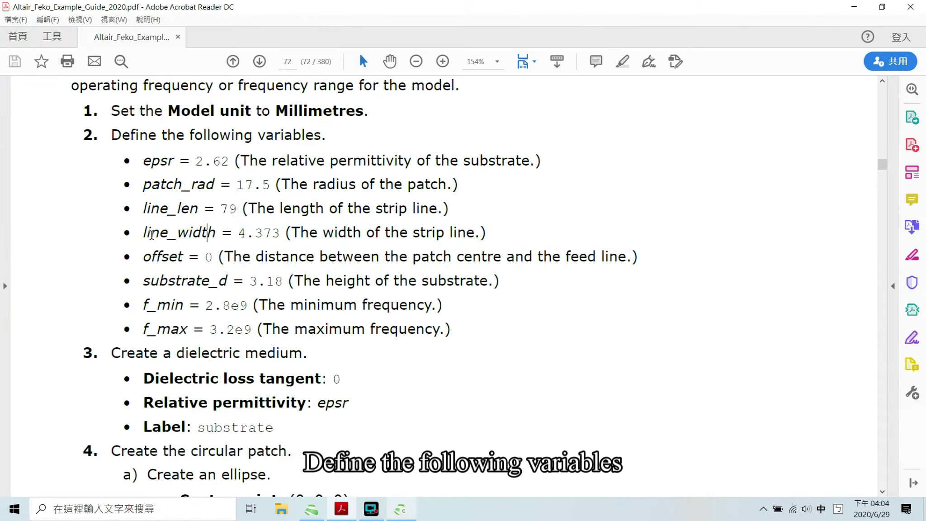
drag(143, 231, 217, 233)
right_click(195, 241)
click(220, 249)
key(alt+Tab)
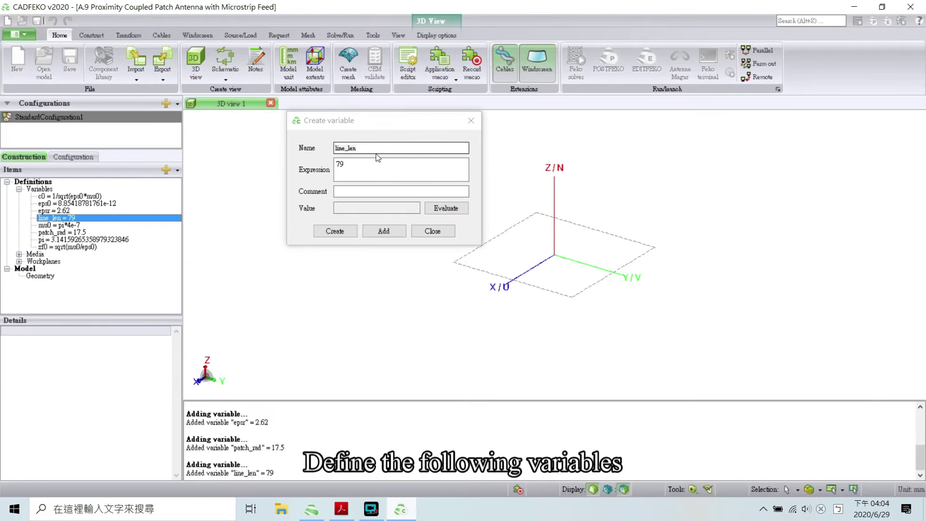
double_click(379, 148)
key(ctrl+v)
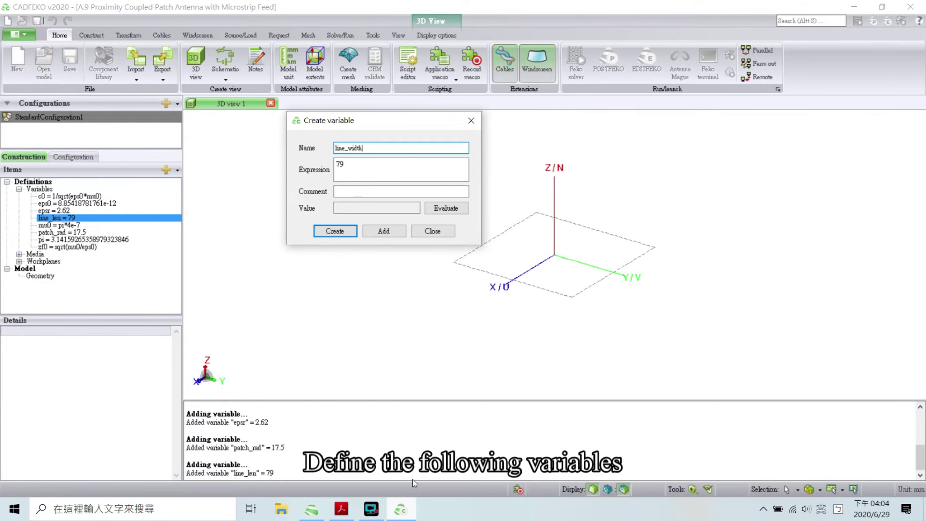
Copy the strip line width 4.373 from the PDF guide into line_width's expression in CADFEKO and add the variable
click(342, 510)
click(234, 236)
drag(239, 233, 280, 233)
right_click(268, 232)
click(303, 245)
click(400, 510)
click(337, 168)
key(ctrl+v)
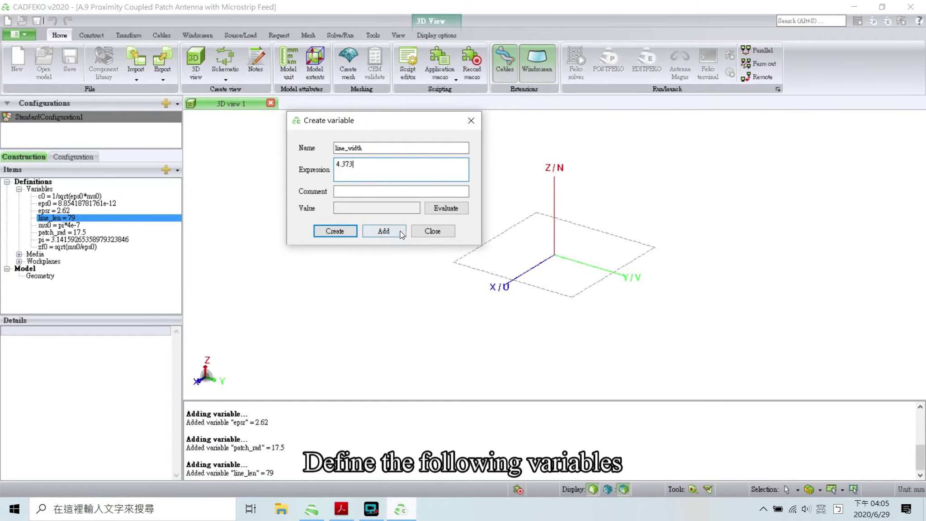
click(384, 231)
Copy the name offset from the PDF guide into CADFEKO and add it as a variable with expression 0
click(340, 513)
click(249, 266)
double_click(155, 259)
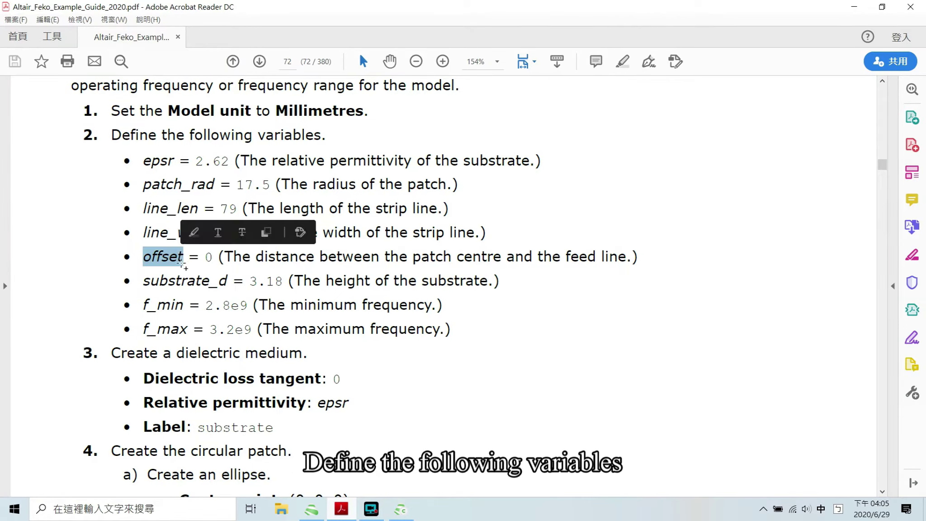
right_click(179, 256)
click(196, 266)
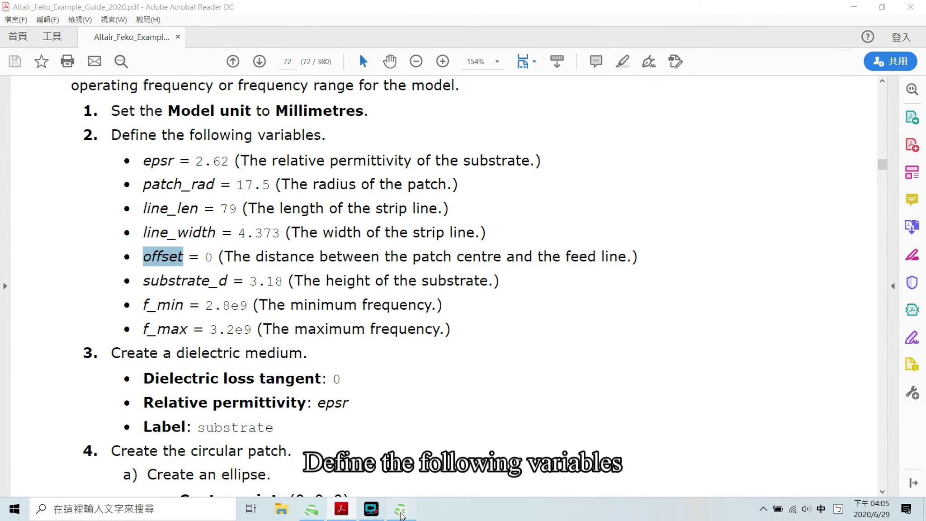
click(400, 510)
click(346, 149)
double_click(346, 149)
key(ctrl+v)
drag(361, 165, 323, 177)
text(0)
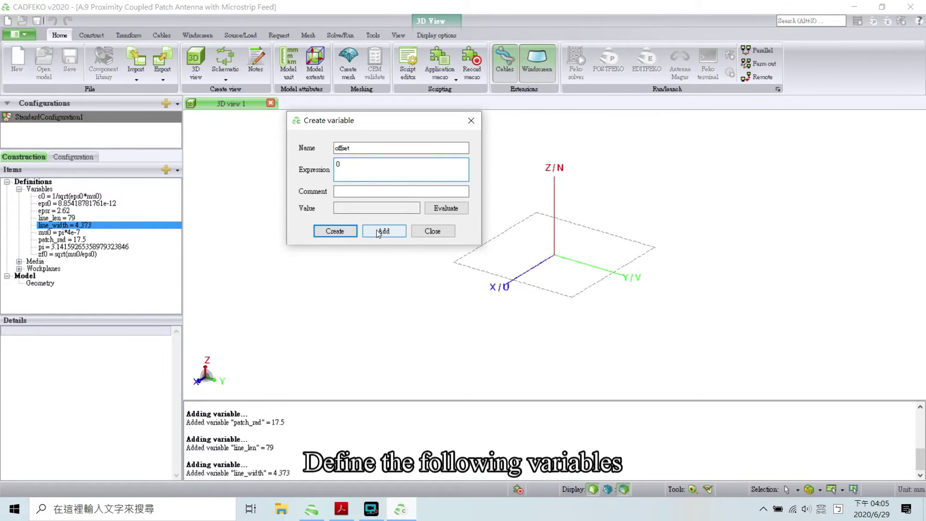
click(376, 230)
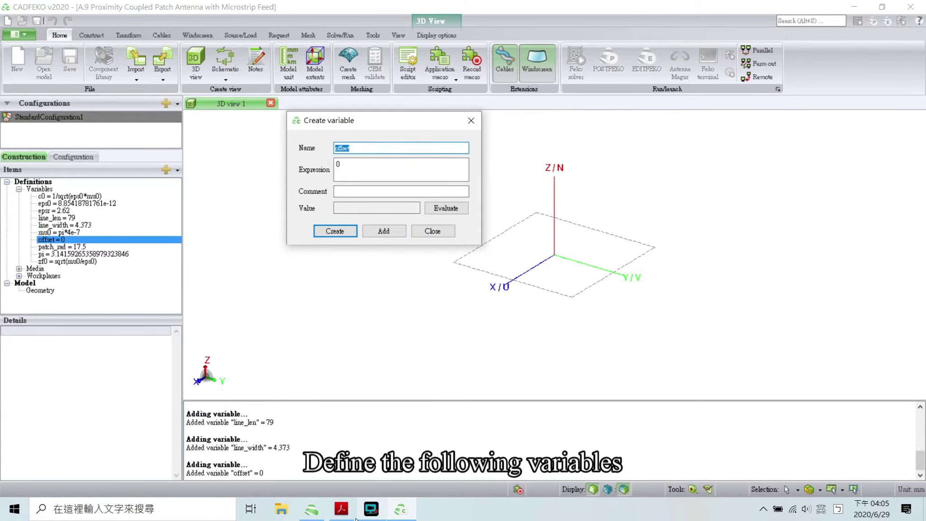
Copy the name substrate_d from the PDF guide into CADFEKO and add it as a variable with expression 3.18
click(341, 510)
click(207, 276)
drag(137, 283, 228, 281)
right_click(206, 284)
click(289, 294)
click(400, 509)
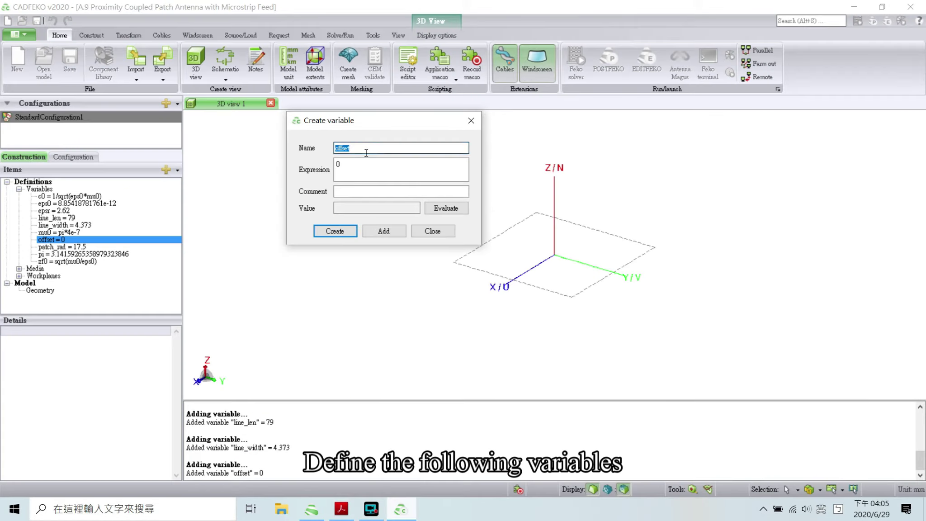
click(351, 160)
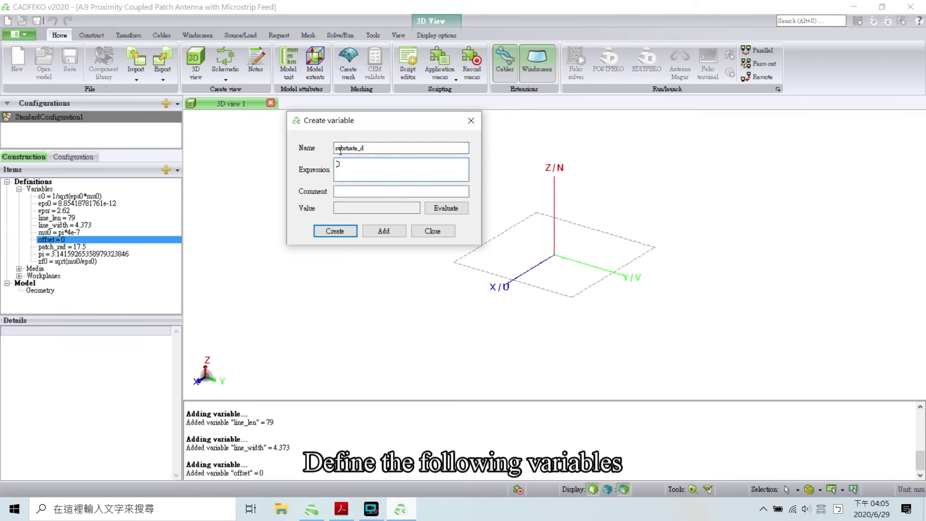
key(ctrl+a)
click(400, 232)
Copy the name f_min from the PDF guide and enter it as the next variable's name in CADFEKO
click(342, 508)
click(162, 308)
drag(133, 303, 183, 312)
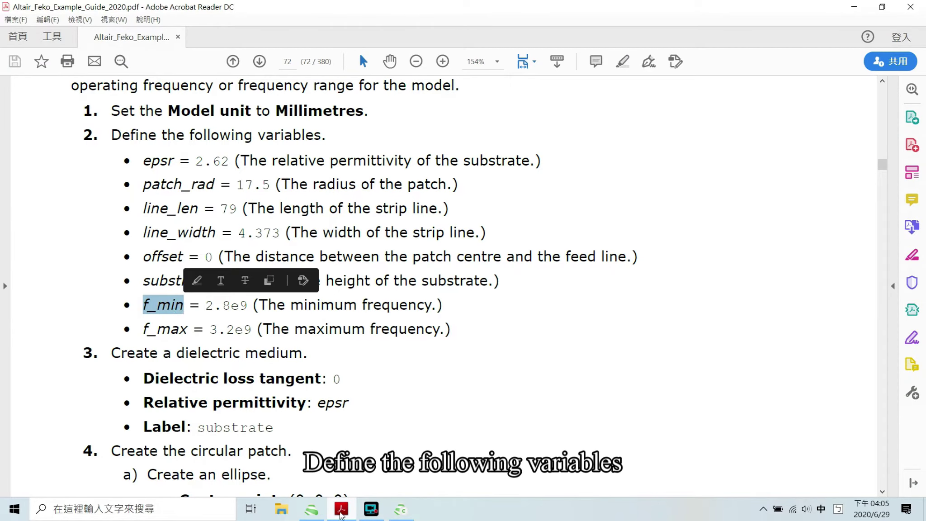
click(400, 509)
double_click(383, 149)
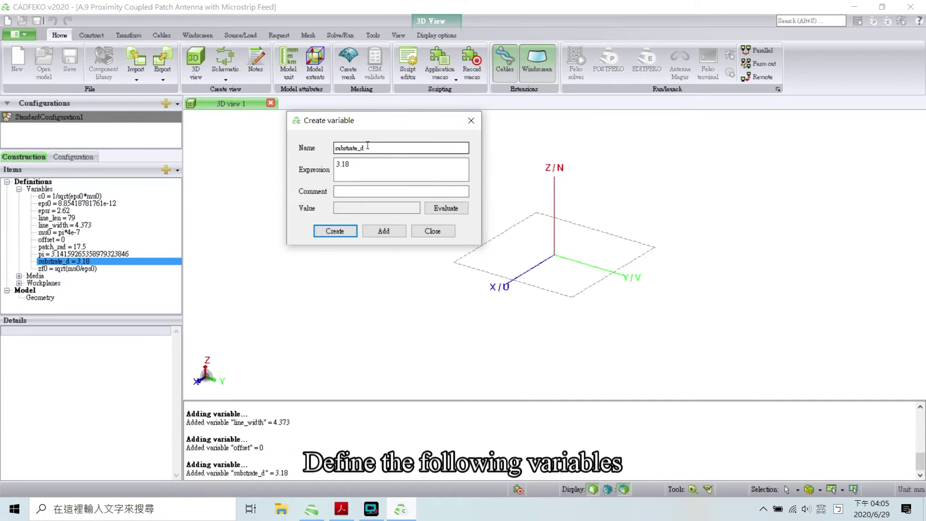
key(ctrl+v)
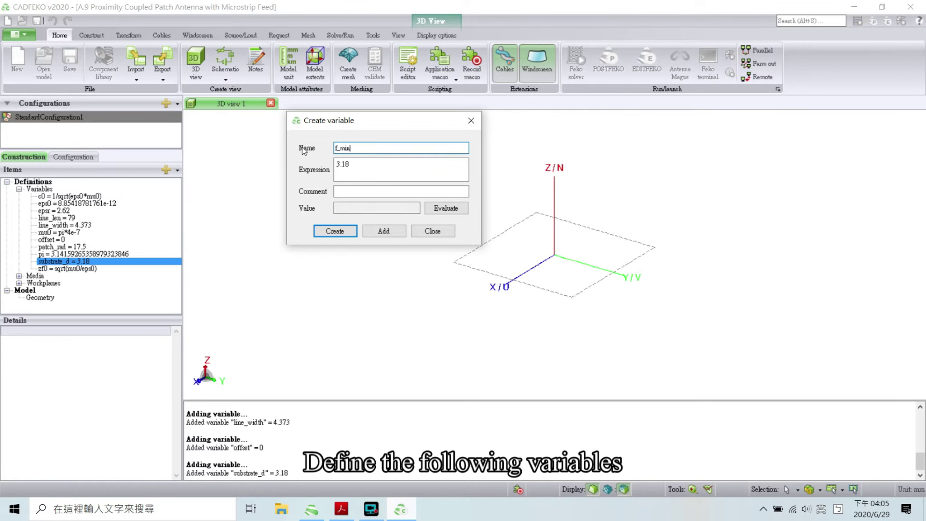
Copy the minimum frequency 2.8e9 from the PDF guide into f_min's expression in CADFEKO and add the variable
click(340, 508)
click(267, 289)
drag(202, 305, 247, 305)
right_click(228, 306)
click(244, 317)
click(392, 509)
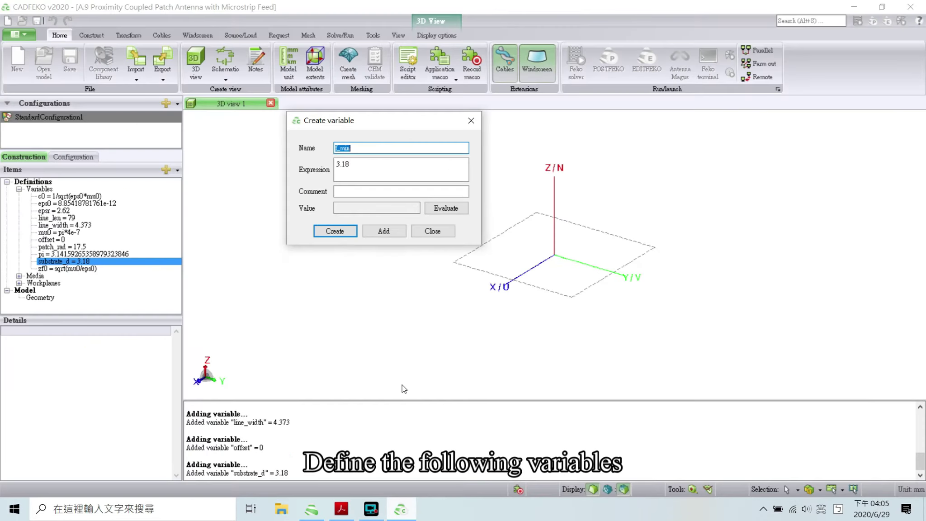
key(Tab)
key(ctrl+v)
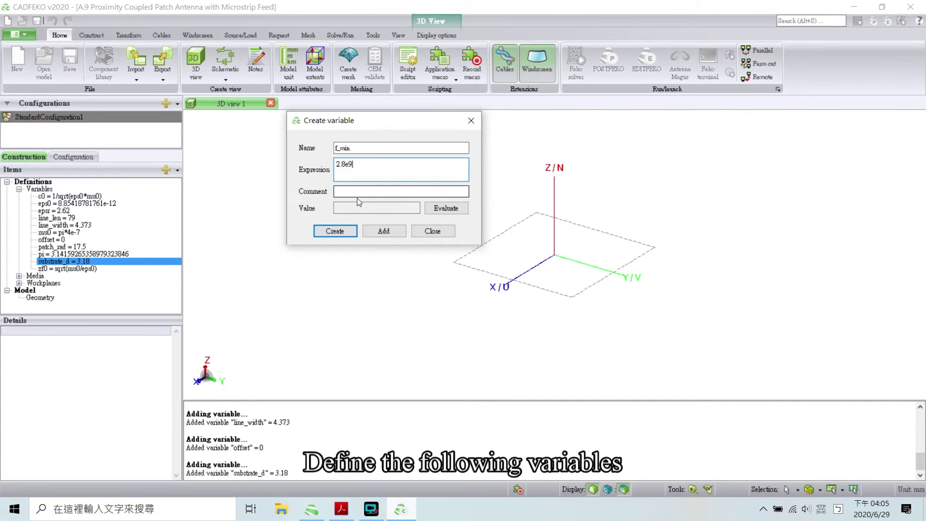
click(382, 230)
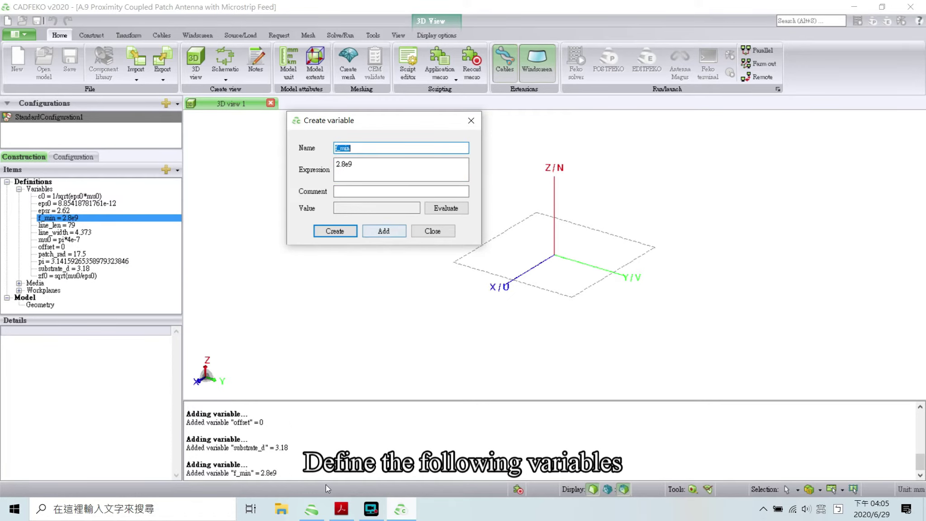
Copy the name f_max from the PDF guide and enter it as the next variable's name in CADFEKO
click(341, 509)
click(185, 326)
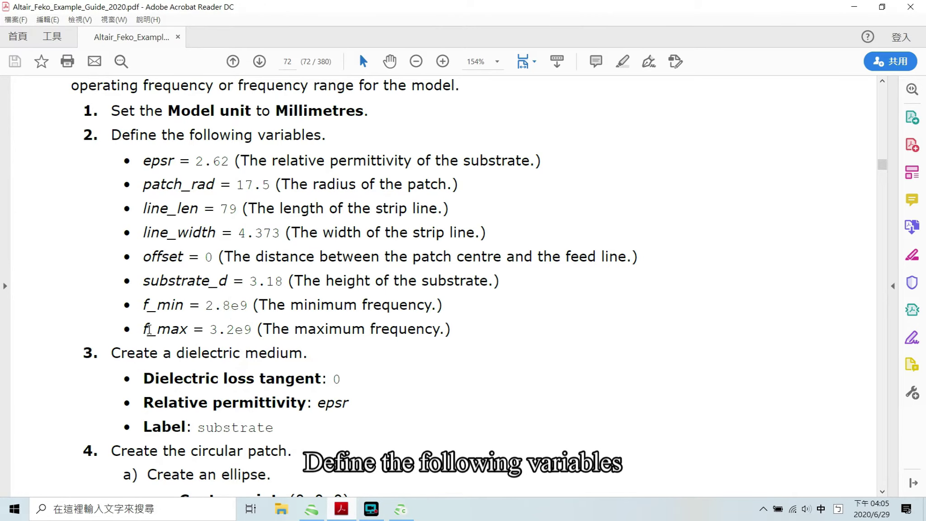
drag(144, 329, 190, 329)
right_click(166, 331)
click(194, 342)
click(400, 509)
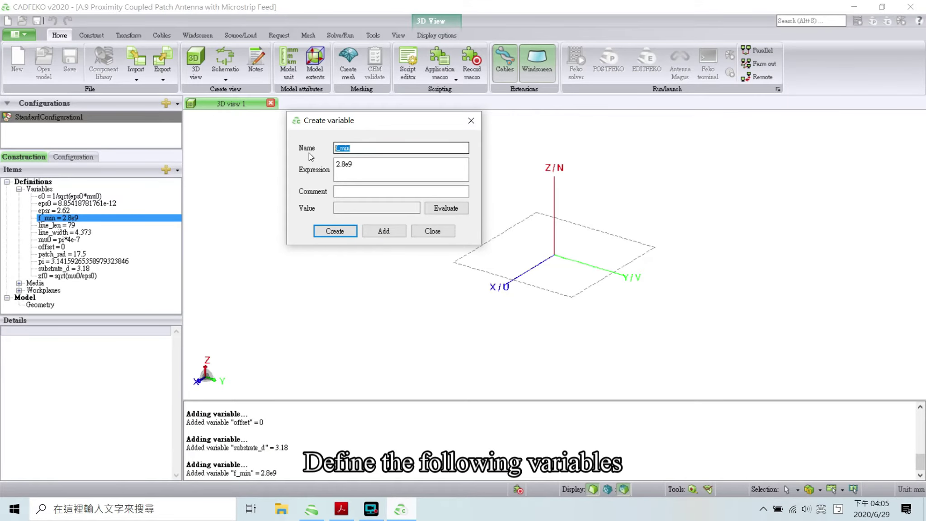
key(ctrl+v)
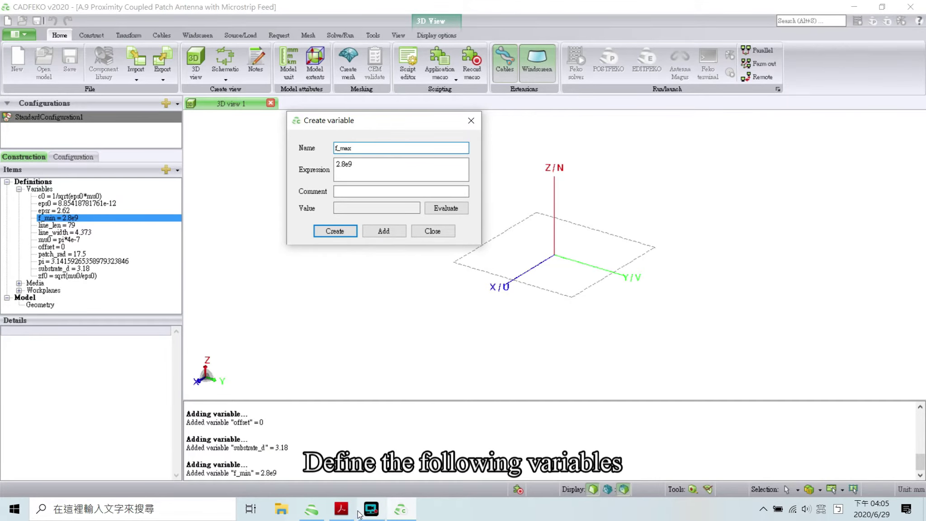
Copy the maximum frequency 3.2e9 from the PDF guide into f_max's expression in CADFEKO, add the variable and finish creating variables
click(342, 509)
click(223, 329)
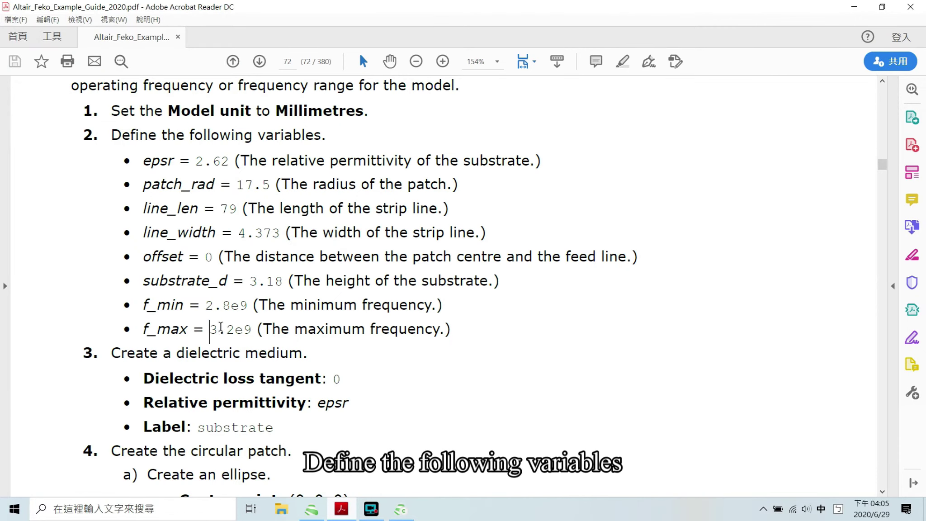
drag(209, 332, 251, 332)
right_click(226, 334)
click(255, 345)
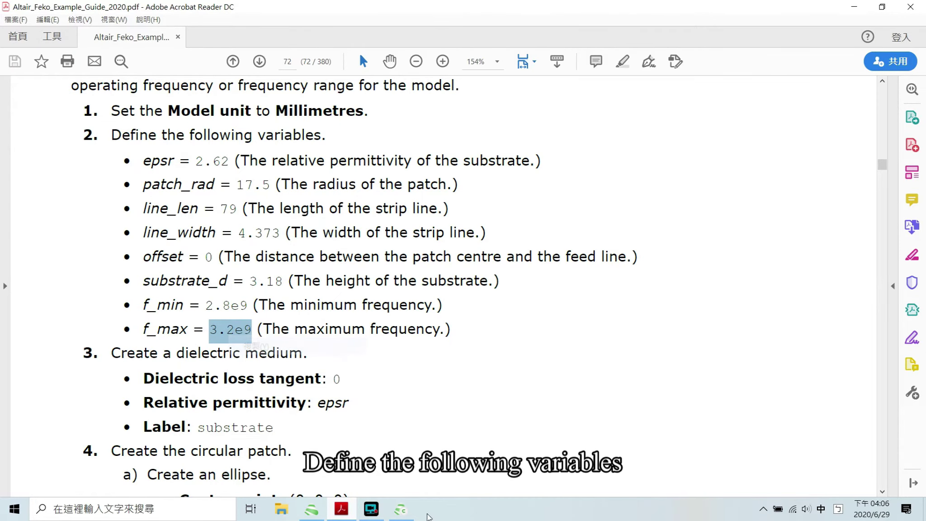
click(401, 508)
drag(355, 164, 319, 164)
key(ctrl+v)
click(384, 231)
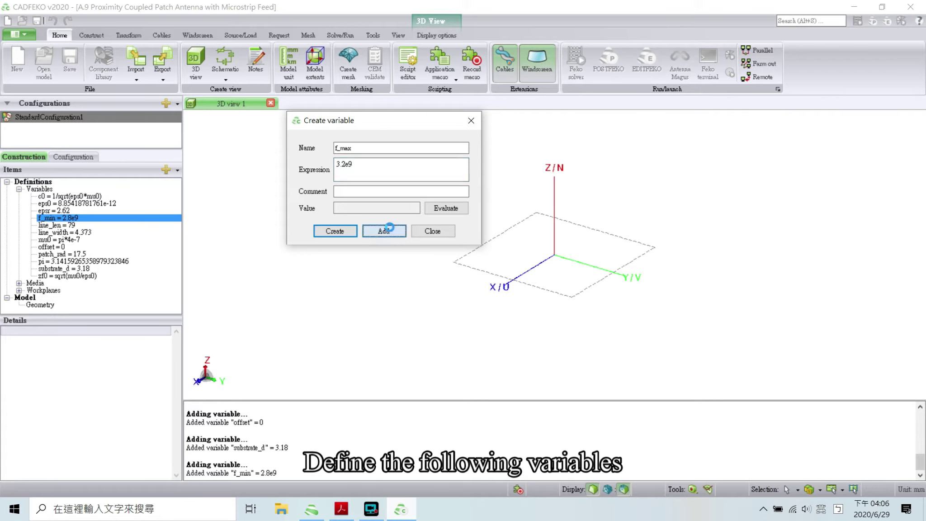
click(432, 231)
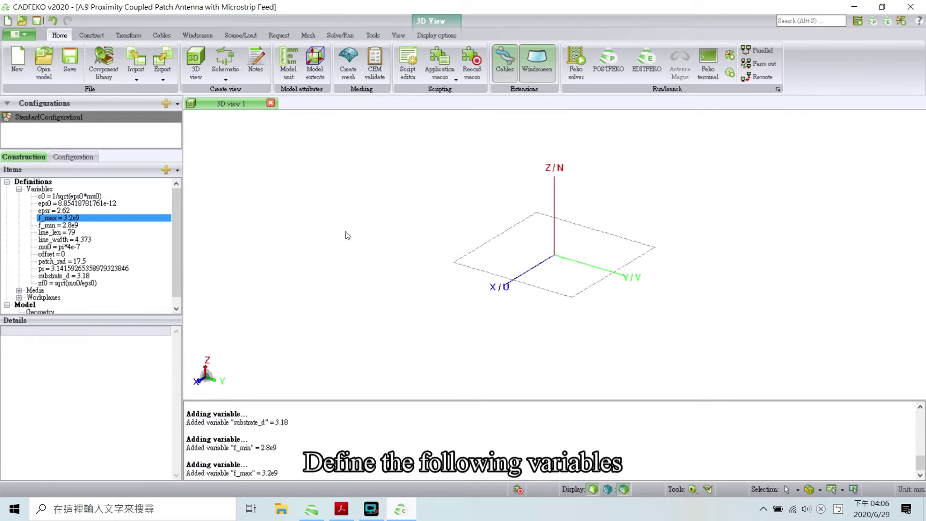
Start a new dielectric medium in CADFEKO and set its relative permittivity to epsr, copied from the PDF guide
click(18, 291)
click(39, 291)
right_click(40, 292)
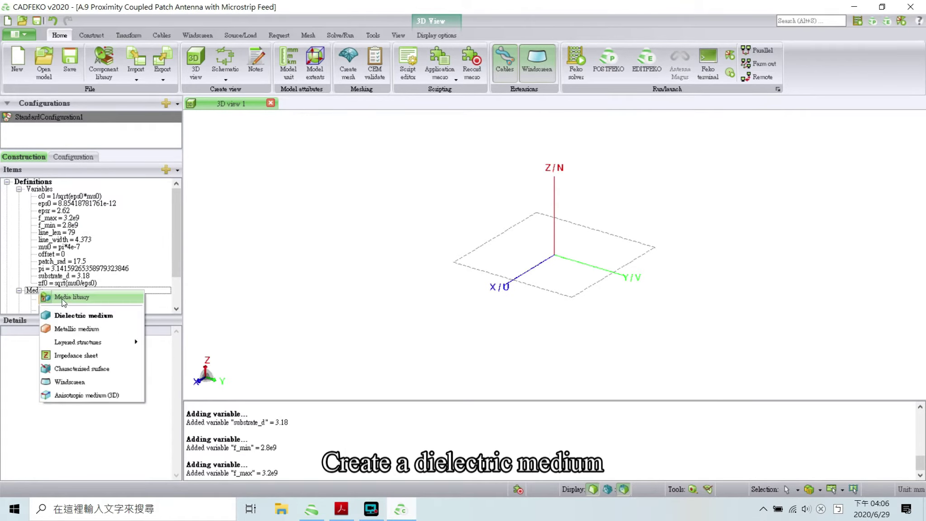
click(63, 316)
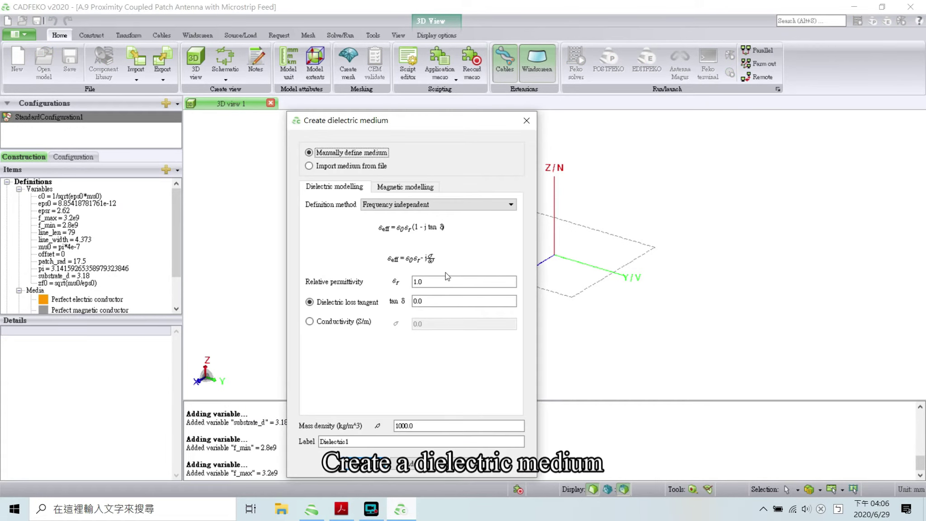
click(341, 510)
scroll(317, 310, down, 6)
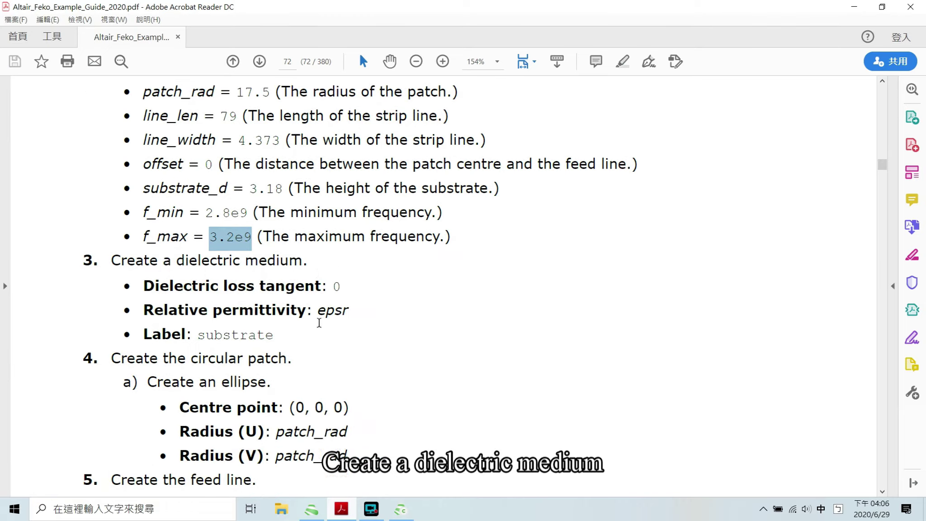
click(326, 266)
drag(319, 264, 345, 273)
key(ctrl+c)
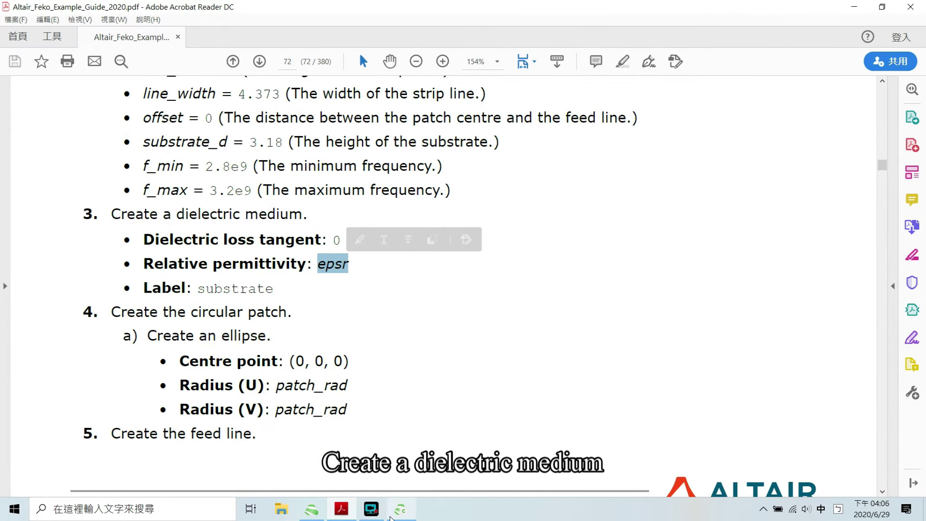
key(alt+Tab)
double_click(443, 277)
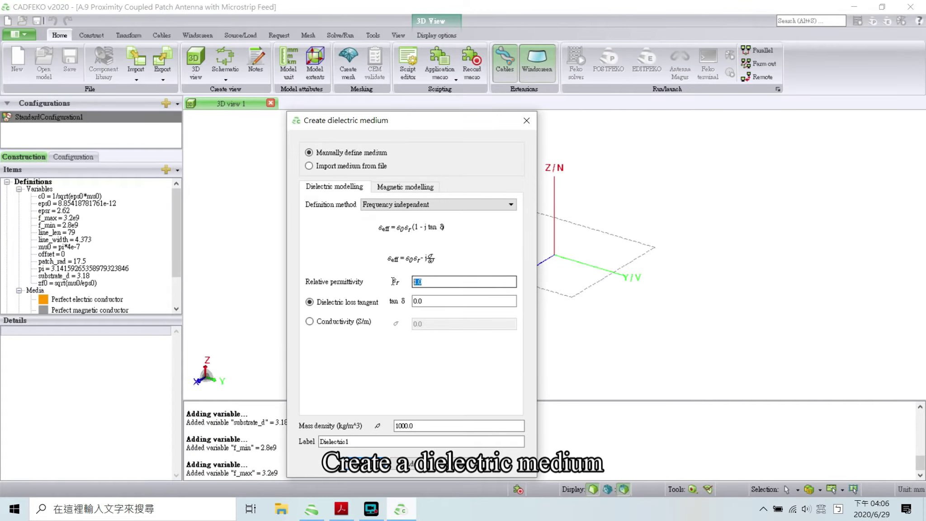
key(ctrl+v)
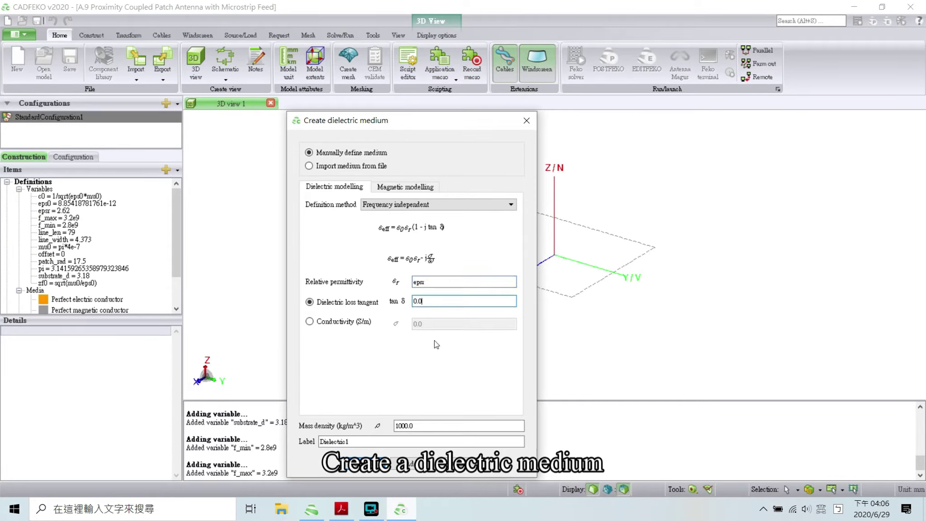
Copy the label substrate from the PDF guide, enter it as the dielectric medium's label in CADFEKO and create the medium
key(alt+Tab)
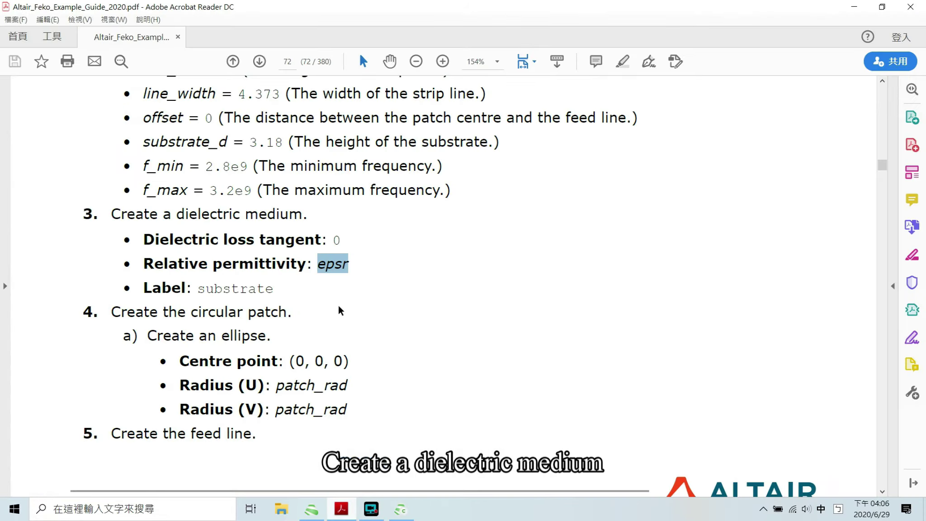
drag(198, 289, 273, 292)
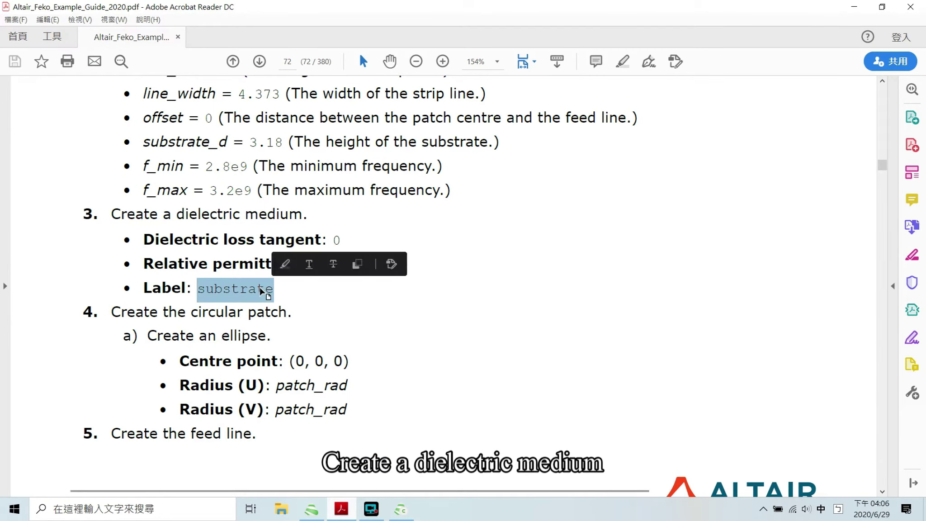
right_click(261, 291)
click(280, 301)
key(alt+Tab)
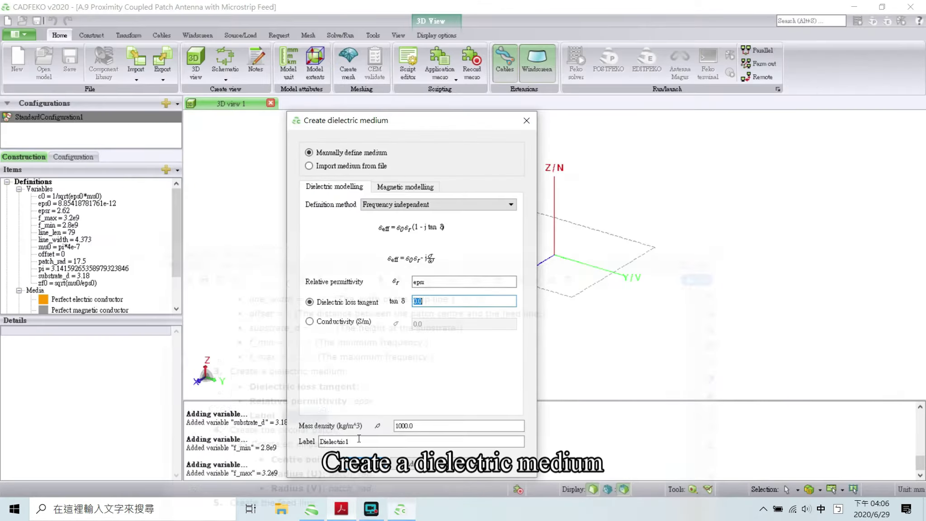
double_click(325, 437)
key(ctrl+v)
click(375, 473)
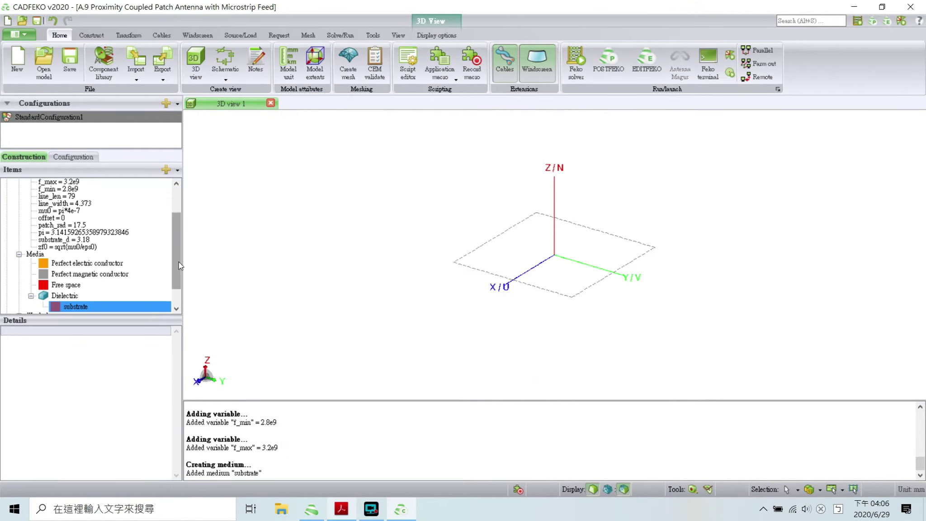
Copy the radius variable name patch_rad from the circular patch instructions in the PDF guide
scroll(178, 262, down, 1)
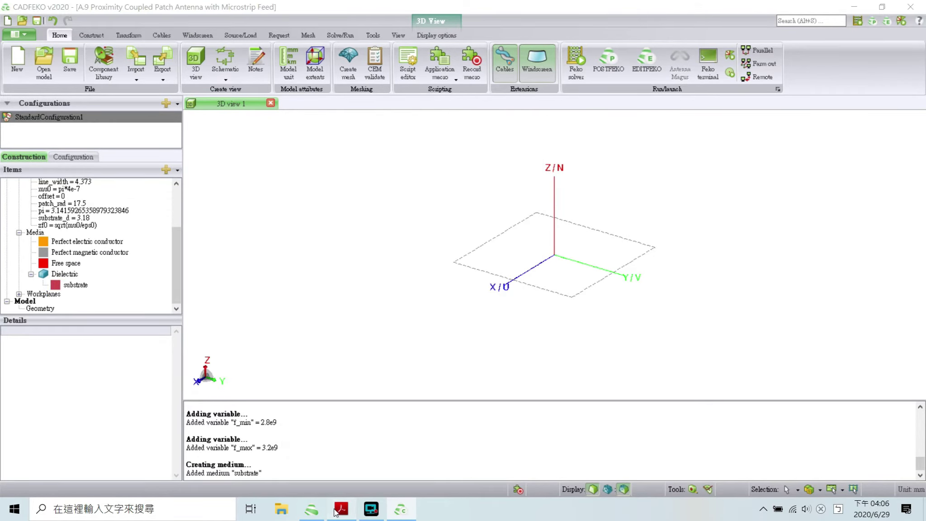
click(340, 508)
scroll(384, 275, down, 3)
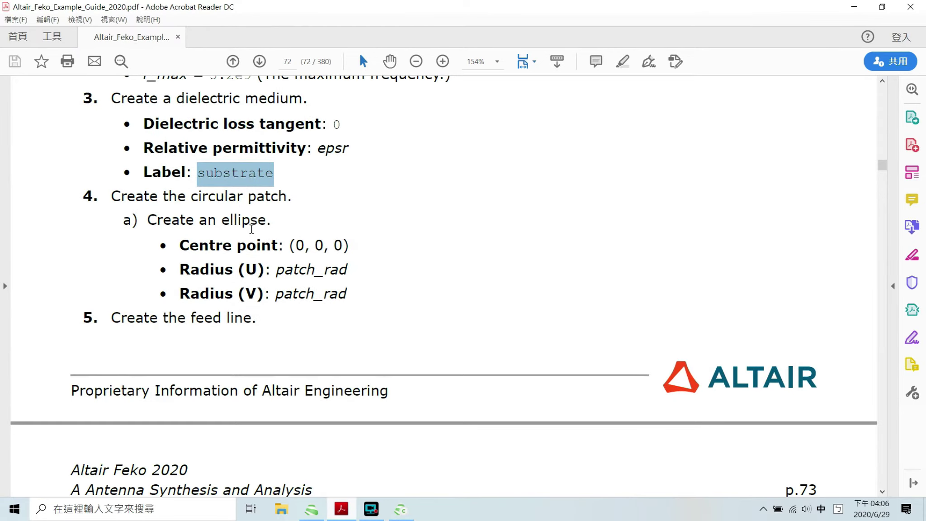
click(258, 196)
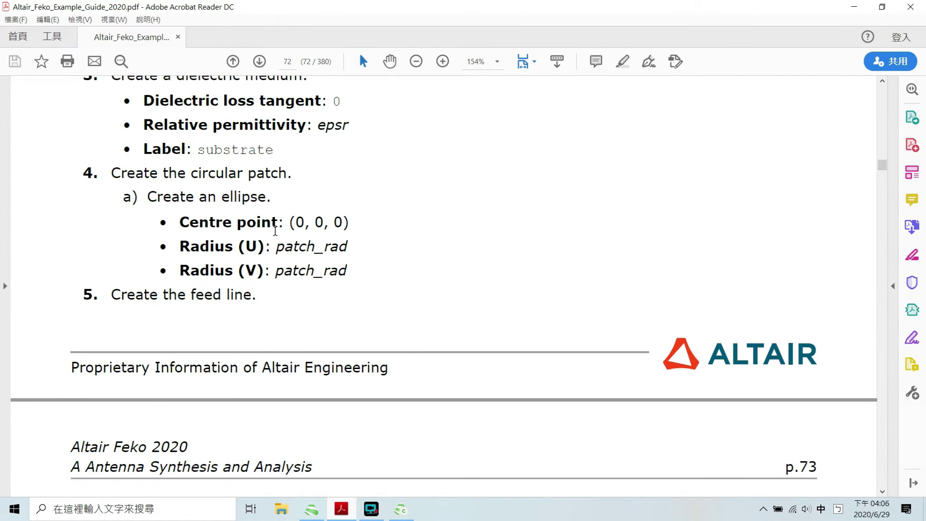
drag(276, 247, 347, 247)
right_click(319, 253)
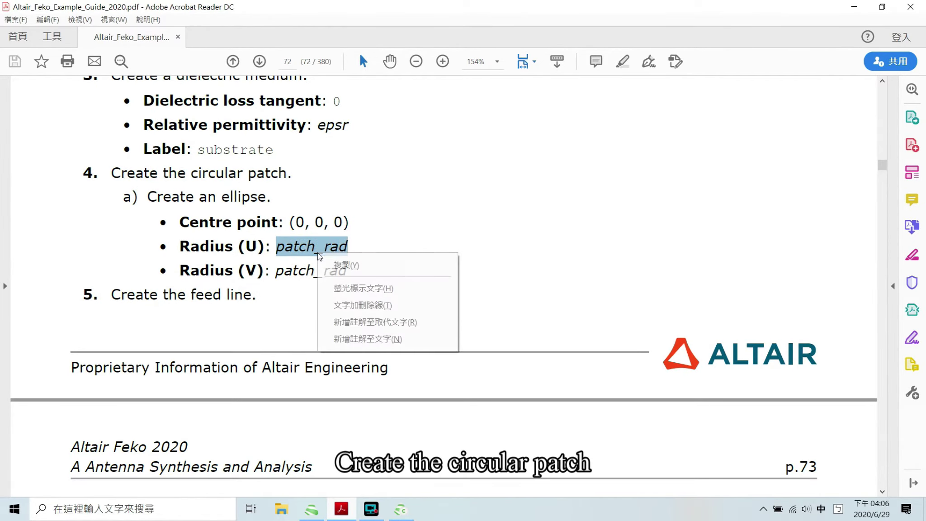
click(354, 266)
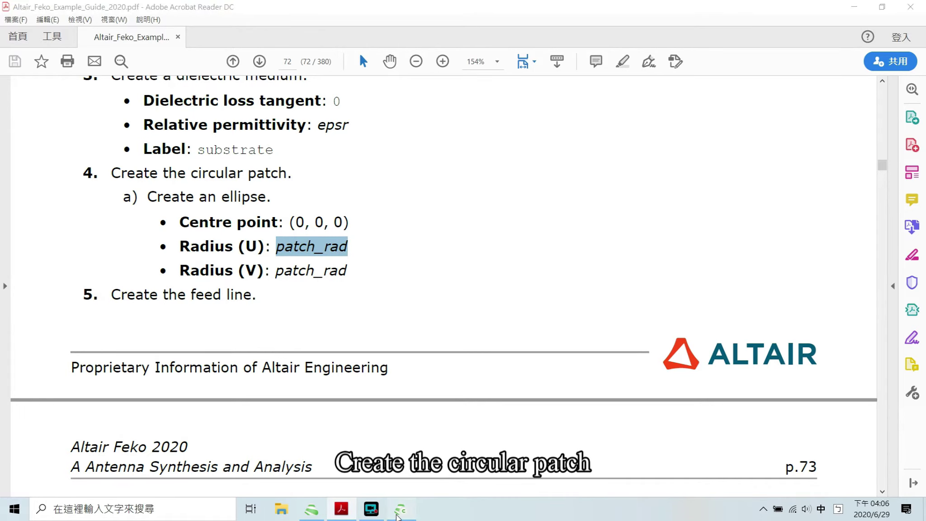
Start a new ellipse in CADFEKO and set both its U and V radii to patch_rad
key(alt+Tab)
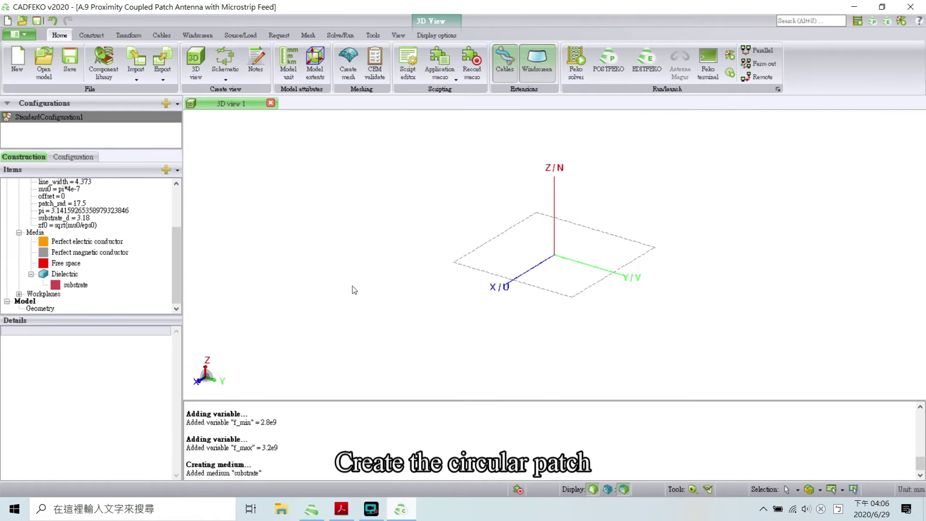
click(92, 35)
click(394, 56)
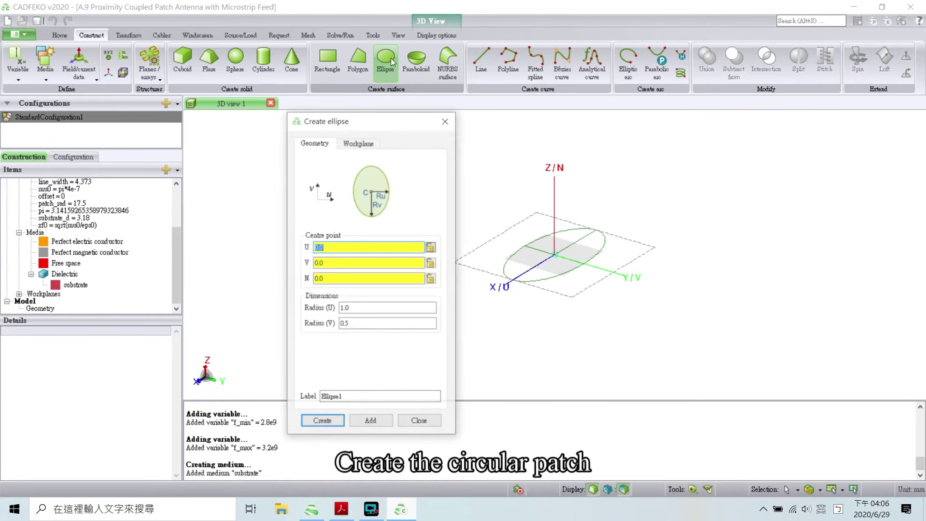
click(348, 307)
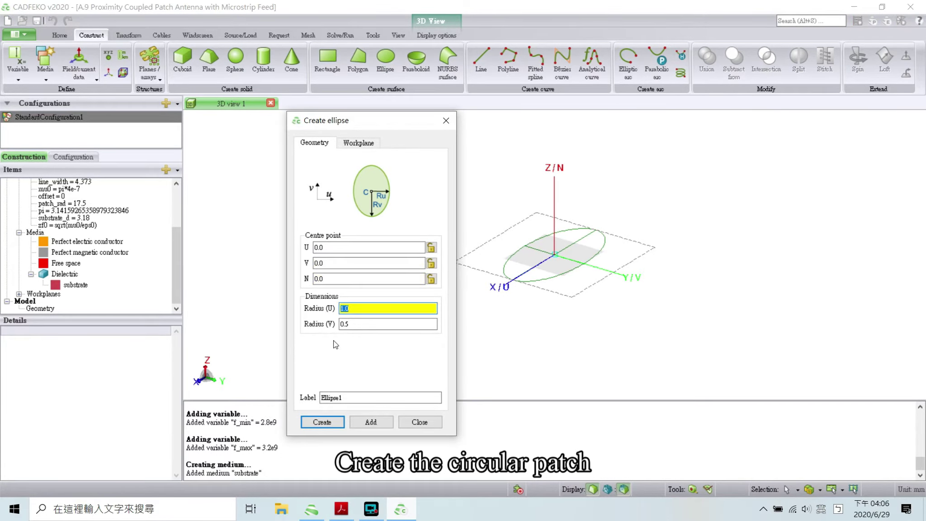
text(patch_rad)
key(Tab)
text(patch_rad)
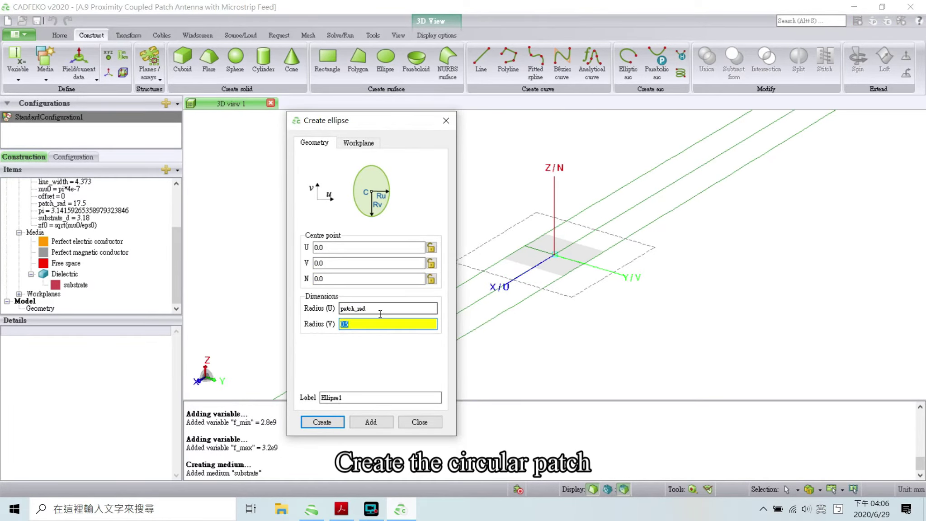
Check the circular patch instructions in the PDF guide, then label the ellipse patch in CADFEKO and create it
key(alt+Tab)
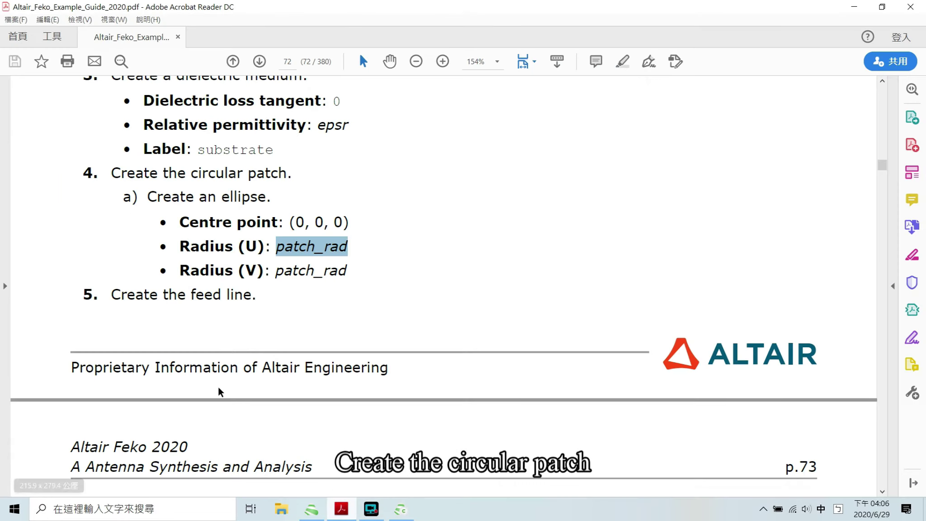
click(223, 294)
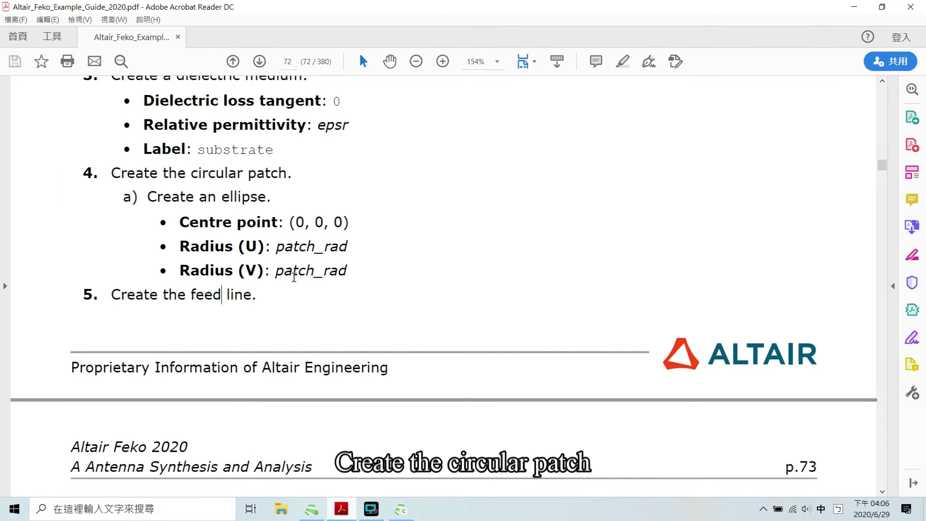
click(400, 508)
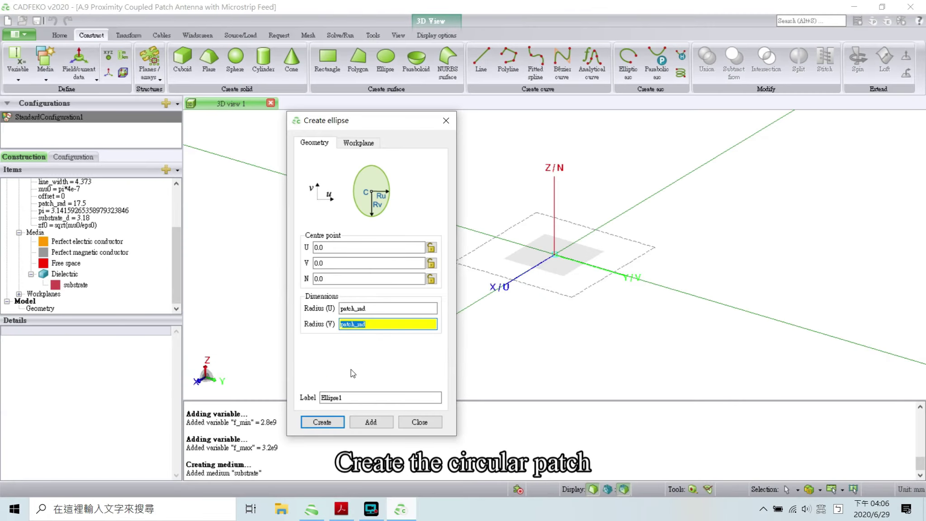
double_click(361, 398)
key(ctrl+v)
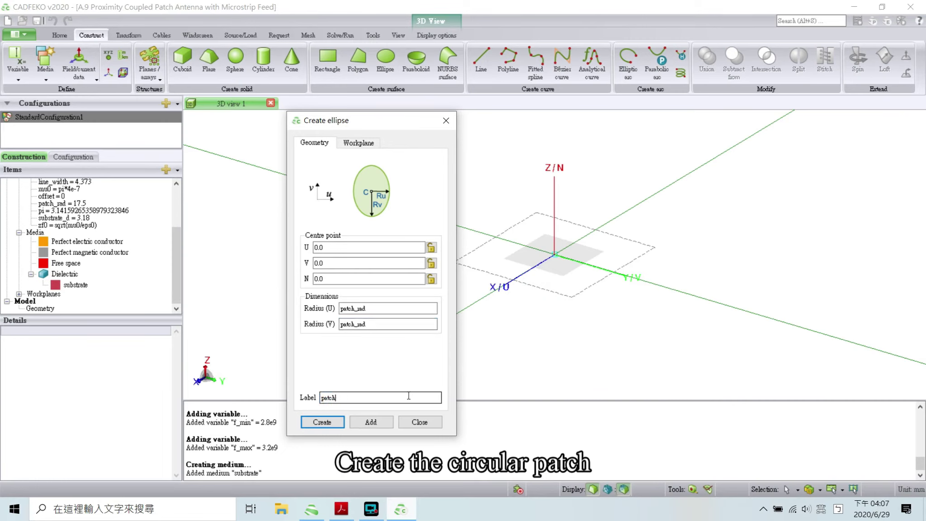
click(322, 422)
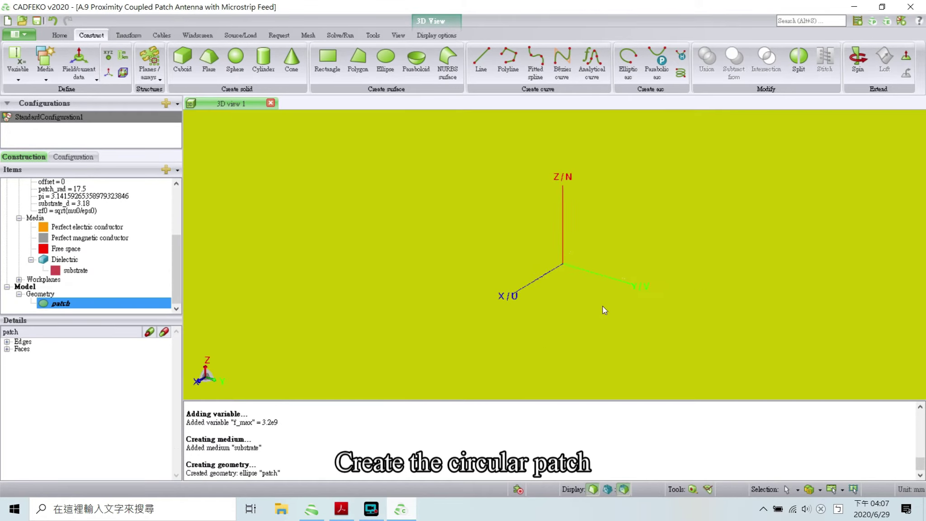
scroll(593, 303, down, 5)
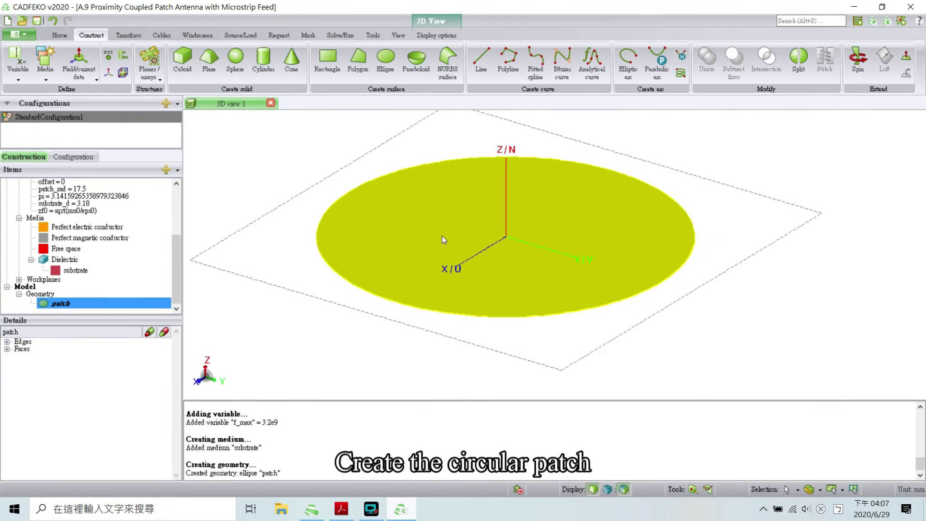
scroll(442, 239, down, 2)
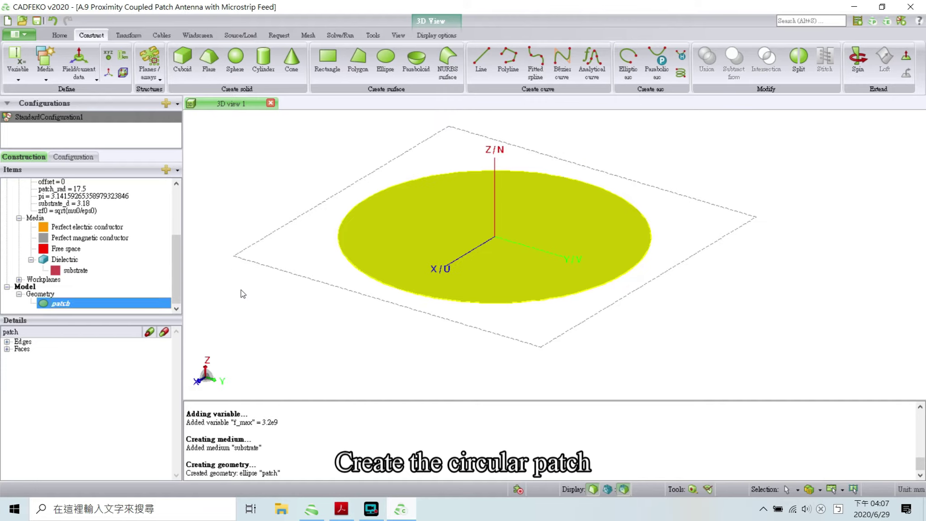
right_click(69, 306)
click(106, 292)
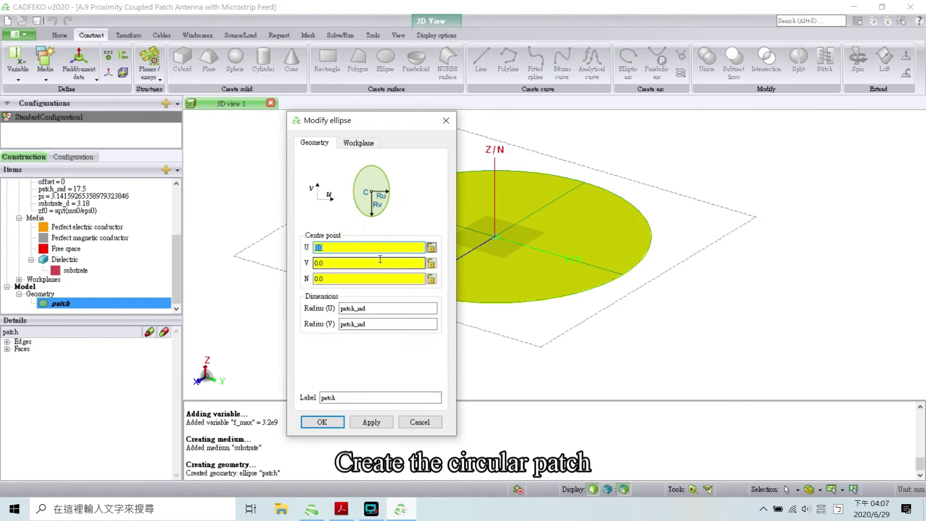
click(446, 120)
click(78, 311)
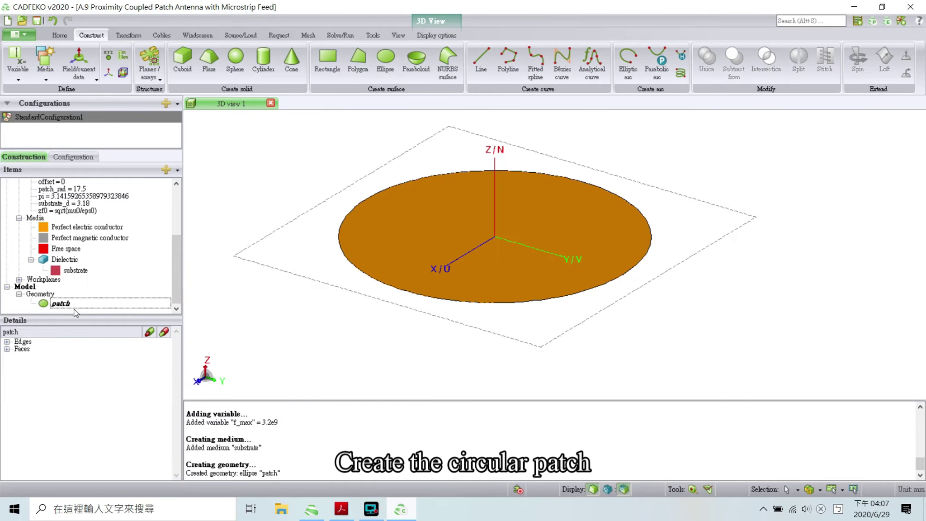
Set the face medium of the circular patch to Perfect electric conductor and apply it
click(71, 305)
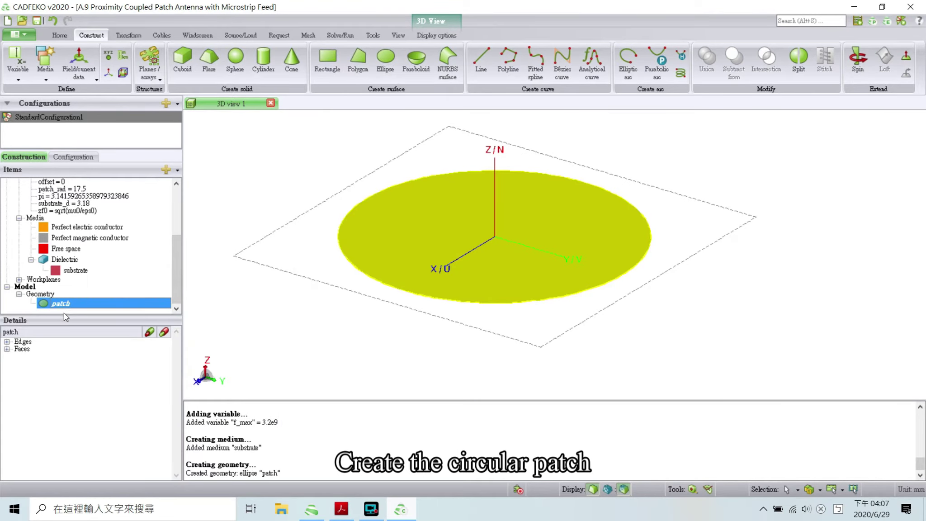
click(7, 349)
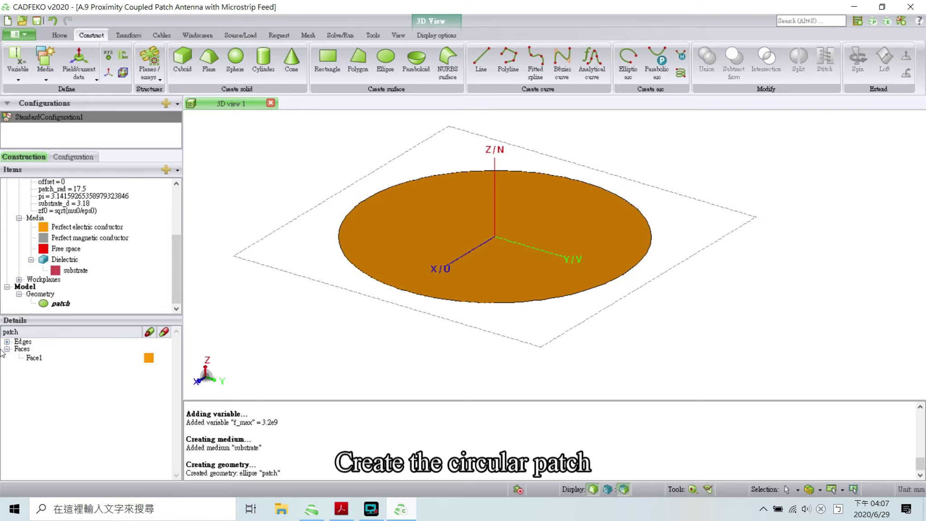
click(34, 358)
right_click(35, 361)
click(68, 356)
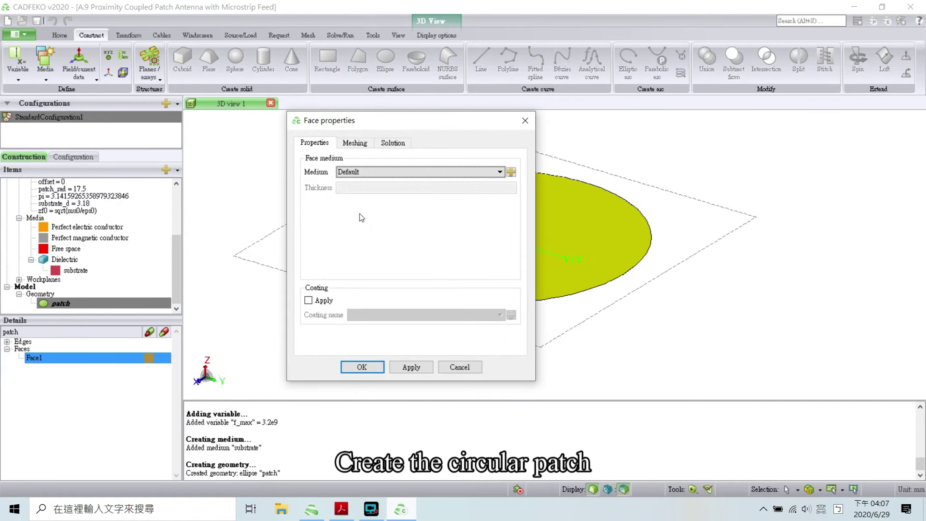
click(433, 171)
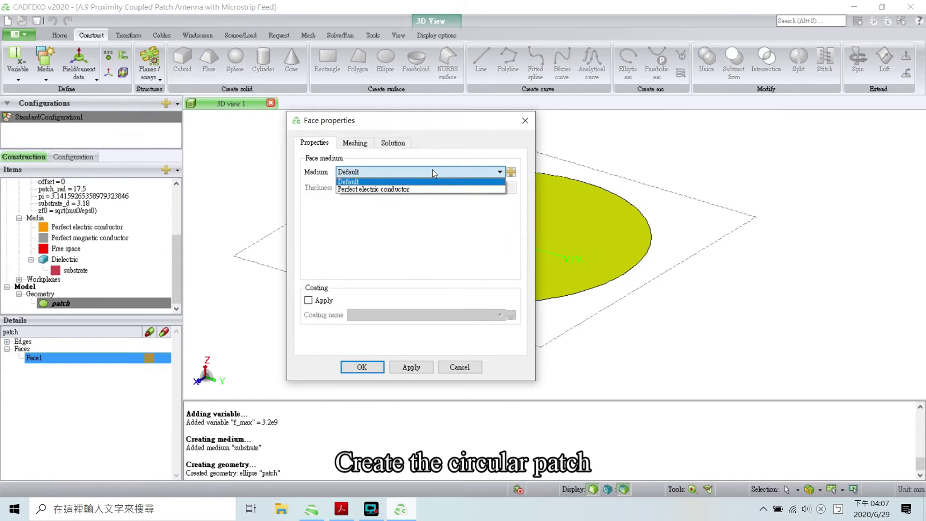
click(408, 186)
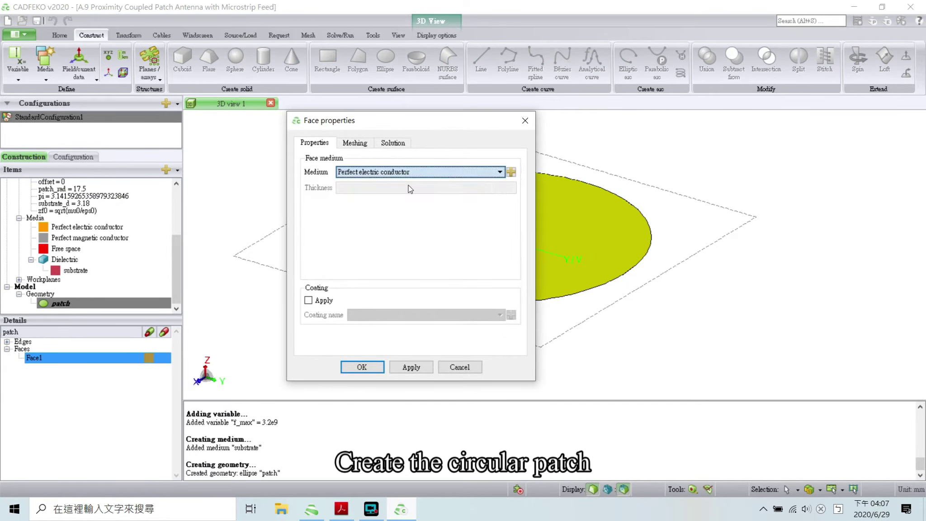
click(411, 367)
click(362, 367)
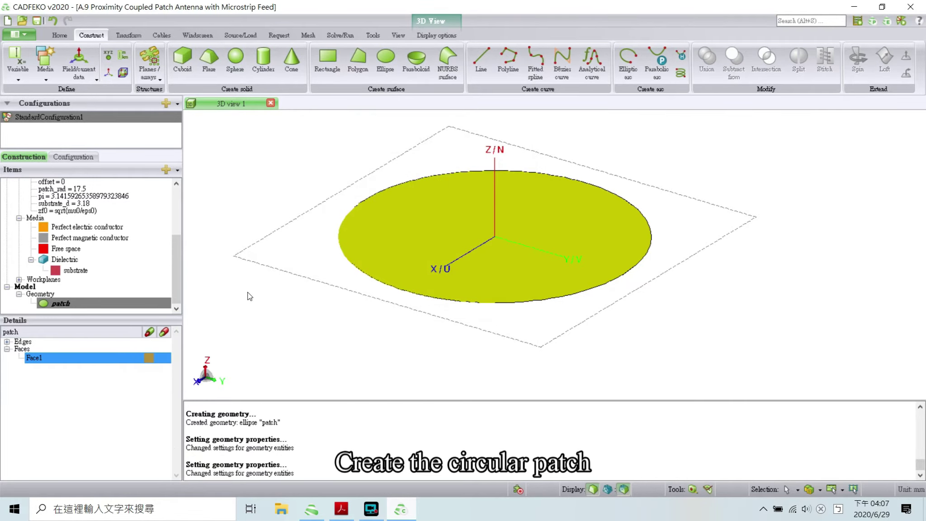
click(280, 289)
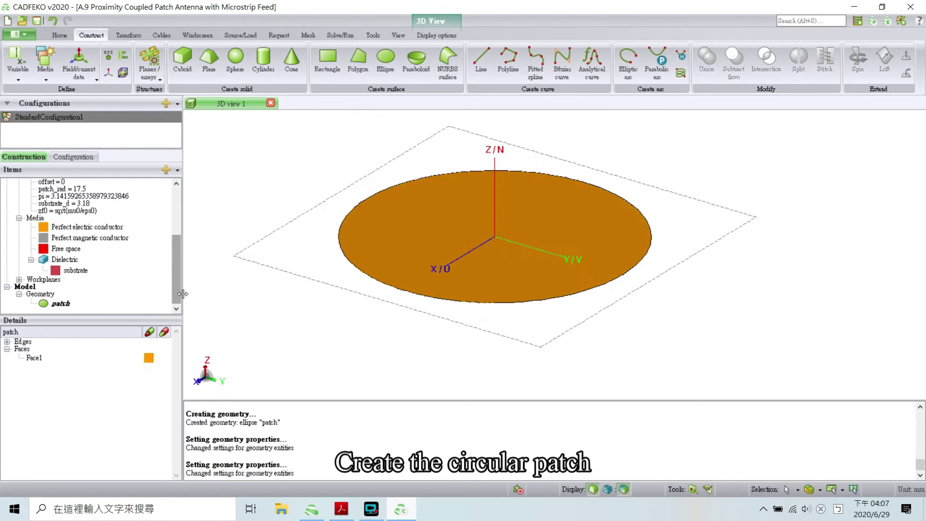
mouse_move(182, 286)
mouse_down()
mouse_move(180, 240)
mouse_move(180, 286)
mouse_up()
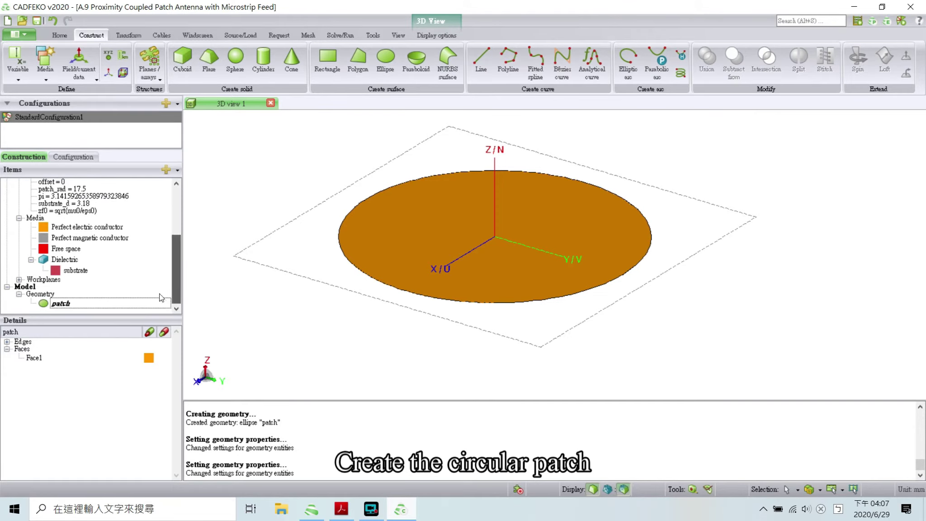
Start a new rectangle, copy -line_width/2 from the PDF guide and enter it as the base corner's U coordinate in CADFEKO
click(328, 57)
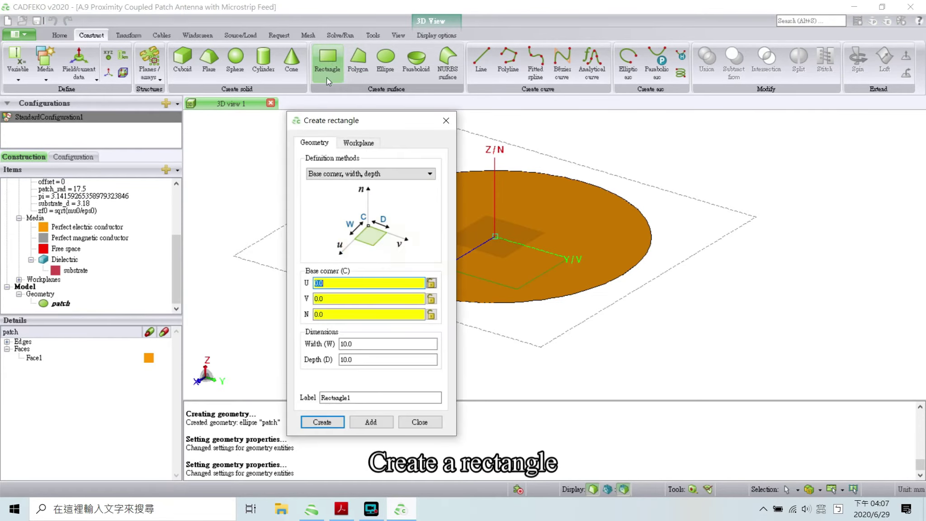
click(340, 508)
scroll(355, 289, down, 3)
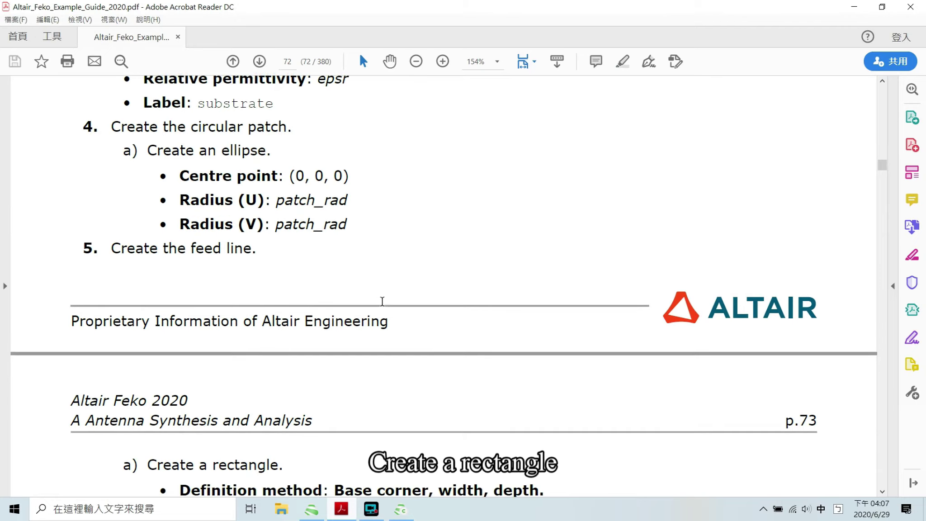
scroll(355, 290, down, 6)
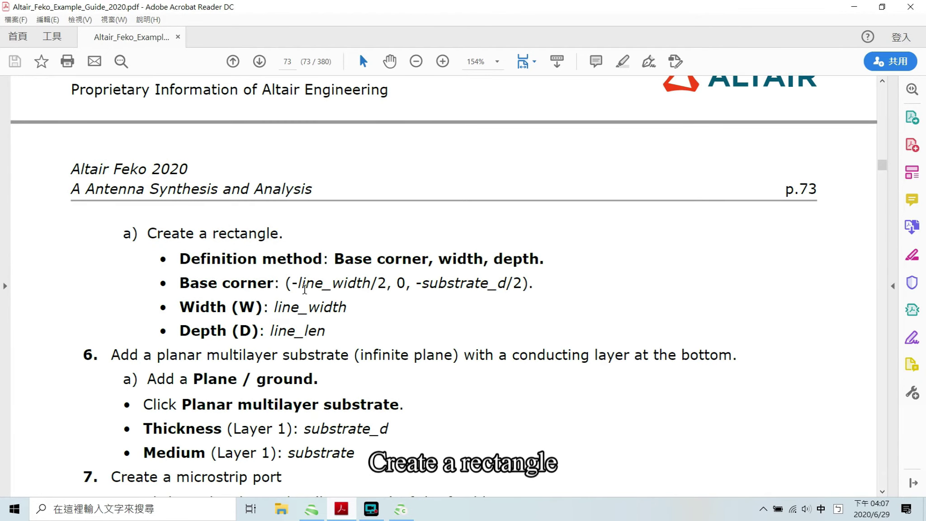
drag(292, 282, 385, 286)
key(ctrl+c)
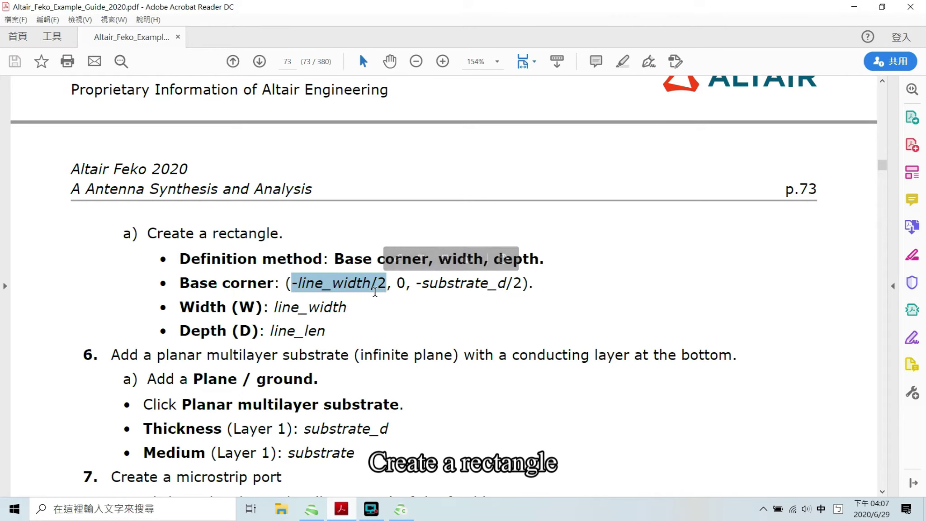
click(401, 509)
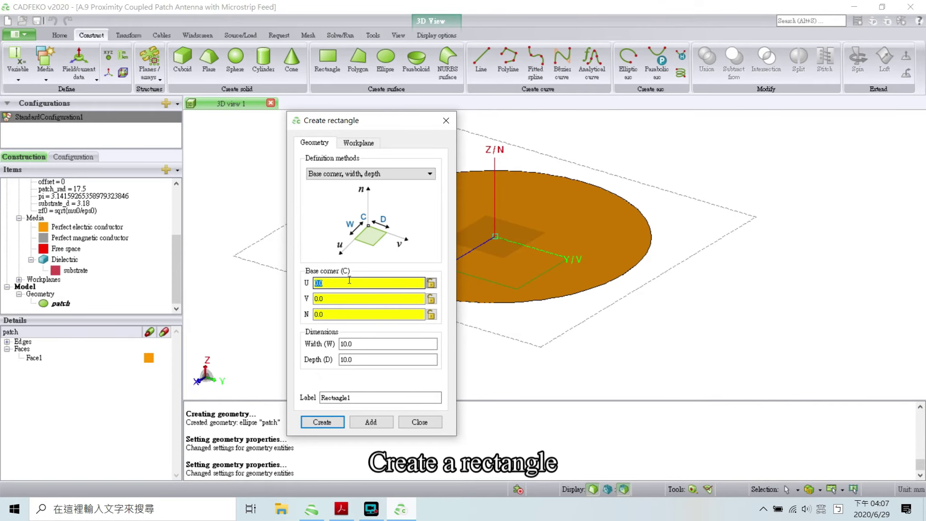
key(ctrl+v)
Copy -substrate_d/2 from the PDF guide and enter it as the base corner's N coordinate in CADFEKO
click(341, 509)
click(444, 289)
drag(416, 284, 524, 287)
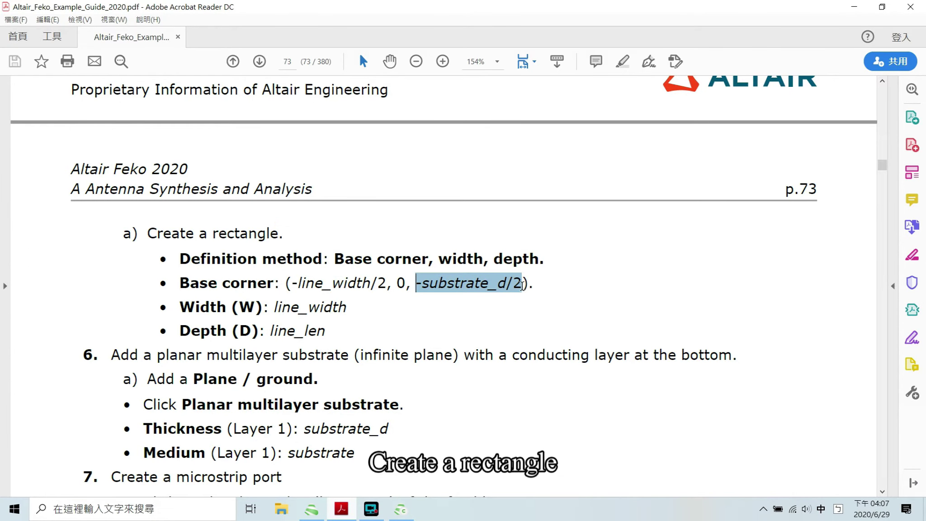
right_click(522, 286)
click(540, 295)
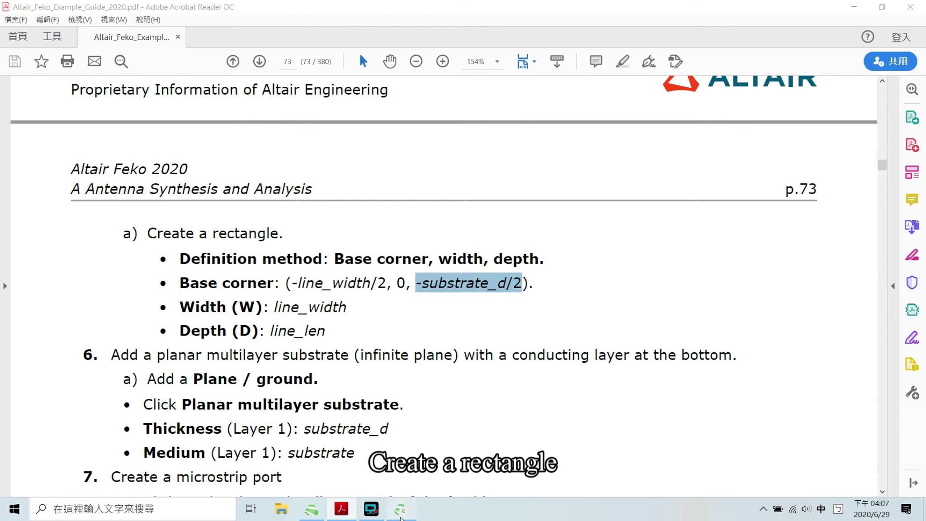
click(400, 510)
key(ctrl+v)
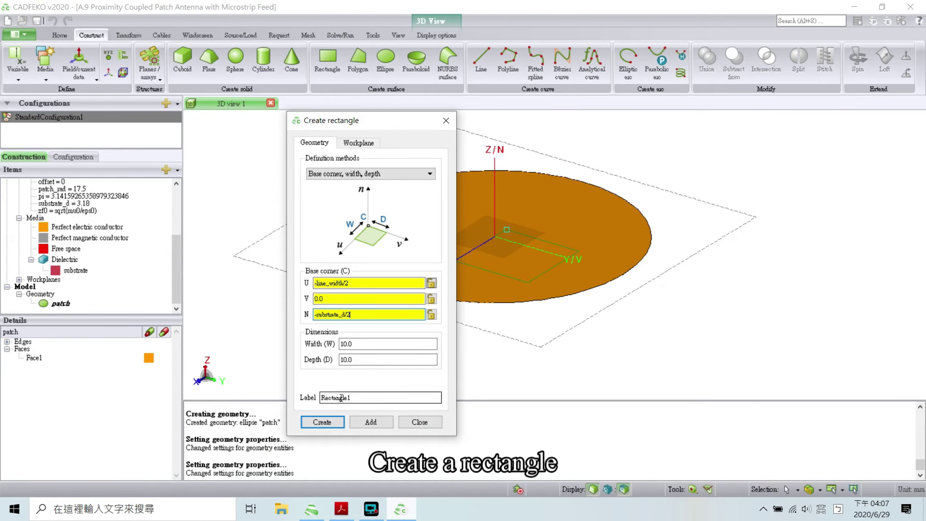
Copy line_width from the PDF guide and set it as the rectangle's width in CADFEKO
click(341, 509)
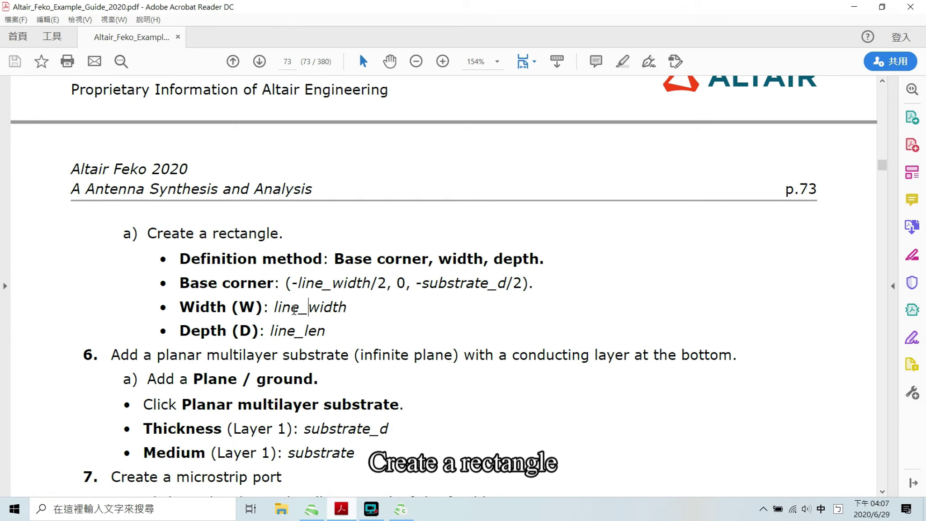
drag(274, 304, 347, 307)
right_click(324, 311)
click(339, 320)
click(400, 509)
double_click(359, 343)
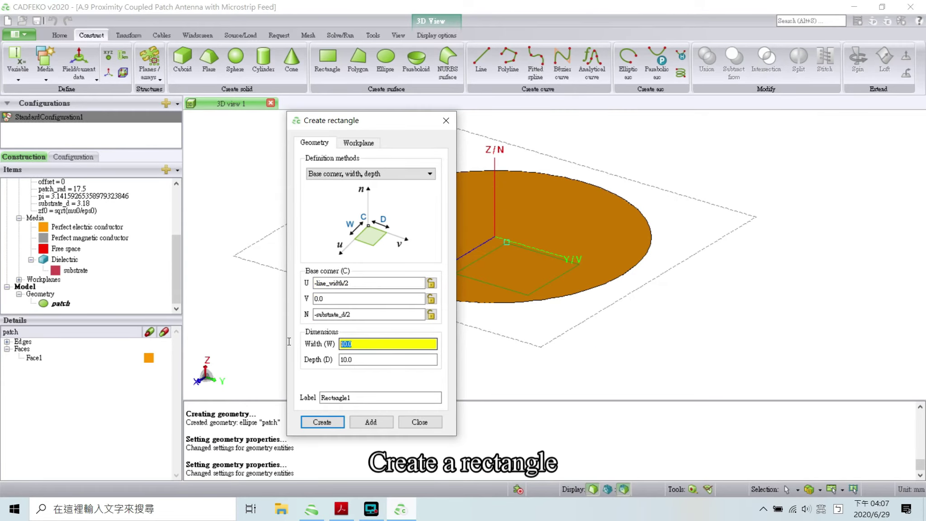
key(ctrl+v)
Copy line_len from the PDF guide, set it as the rectangle's depth in CADFEKO and create the feed line rectangle
click(341, 509)
click(302, 332)
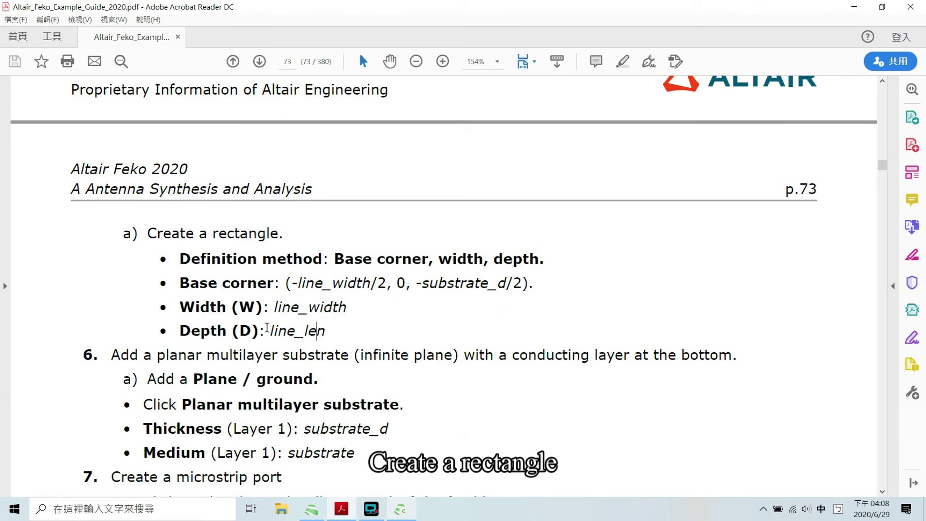
drag(274, 326, 325, 333)
click(284, 337)
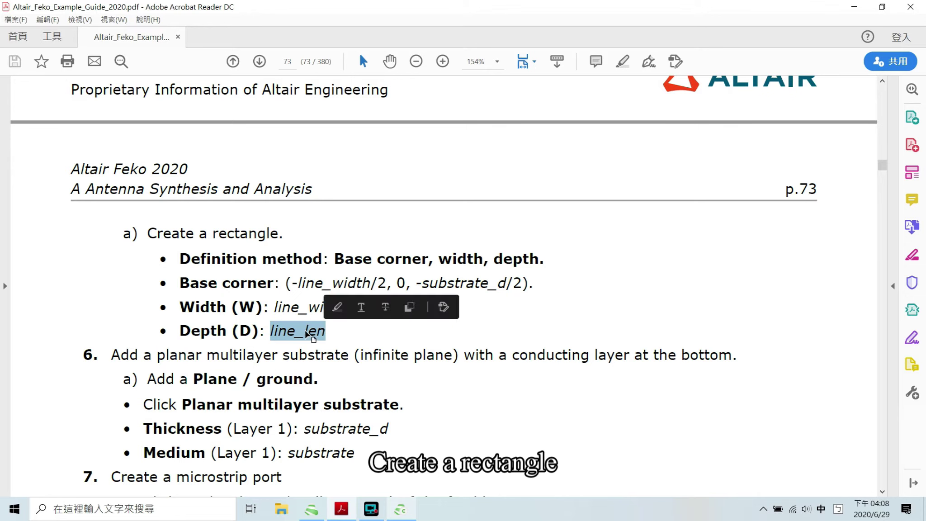
right_click(304, 330)
click(337, 345)
key(alt+Tab)
key(Tab)
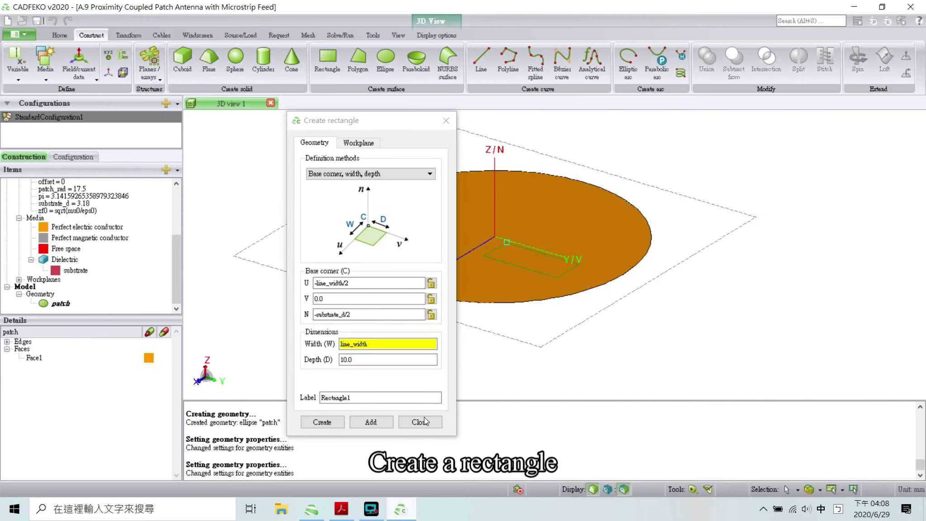
key(ctrl+v)
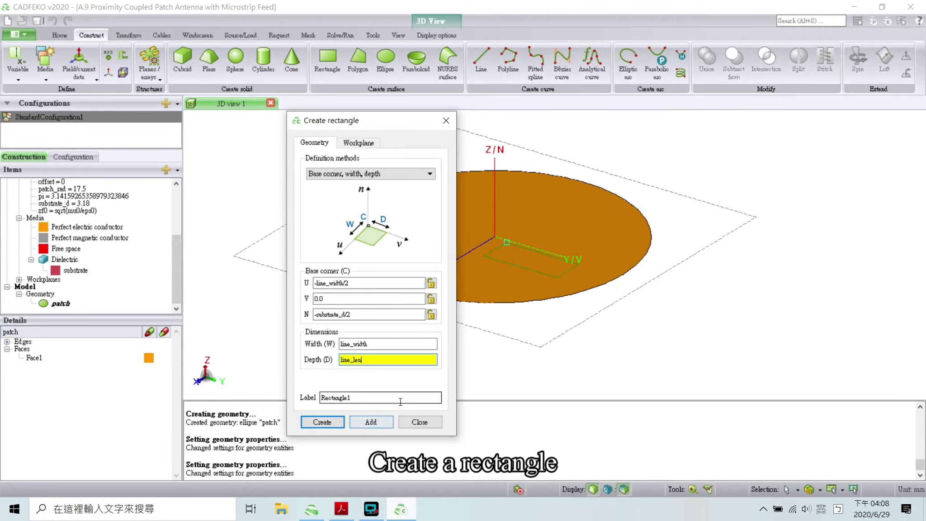
click(326, 423)
Set the face medium of the feed line rectangle to Perfect electric conductor and apply it
scroll(565, 343, down, 2)
scroll(587, 315, up, 2)
scroll(588, 316, down, 2)
scroll(604, 195, up, 2)
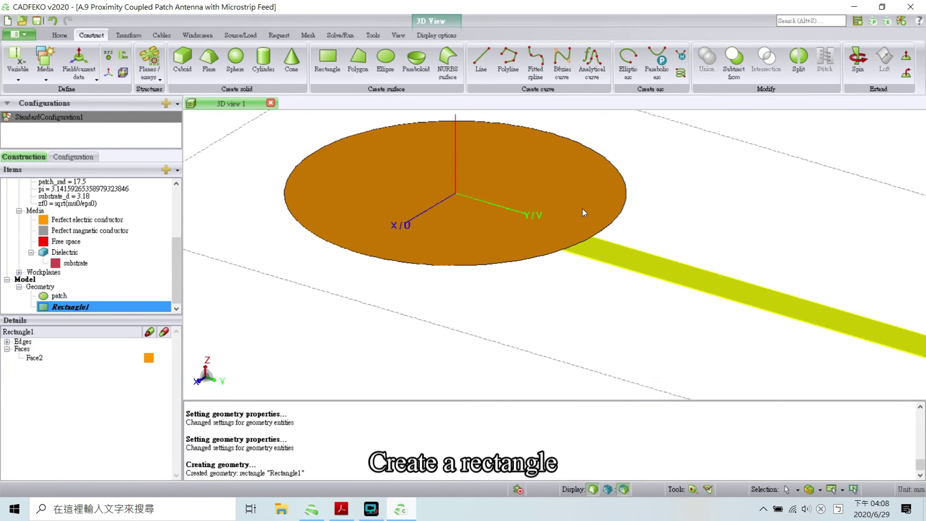
scroll(571, 238, down, 2)
scroll(515, 254, up, 2)
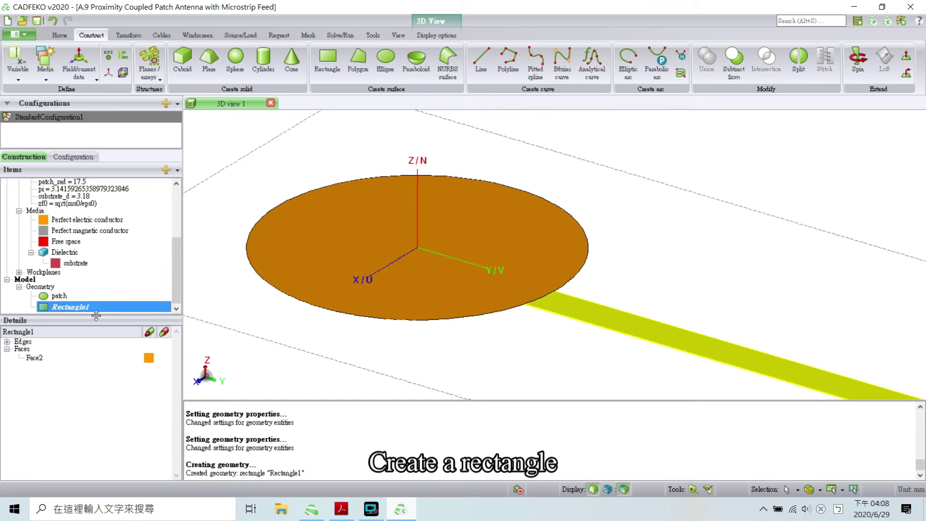
click(48, 357)
right_click(47, 357)
click(79, 510)
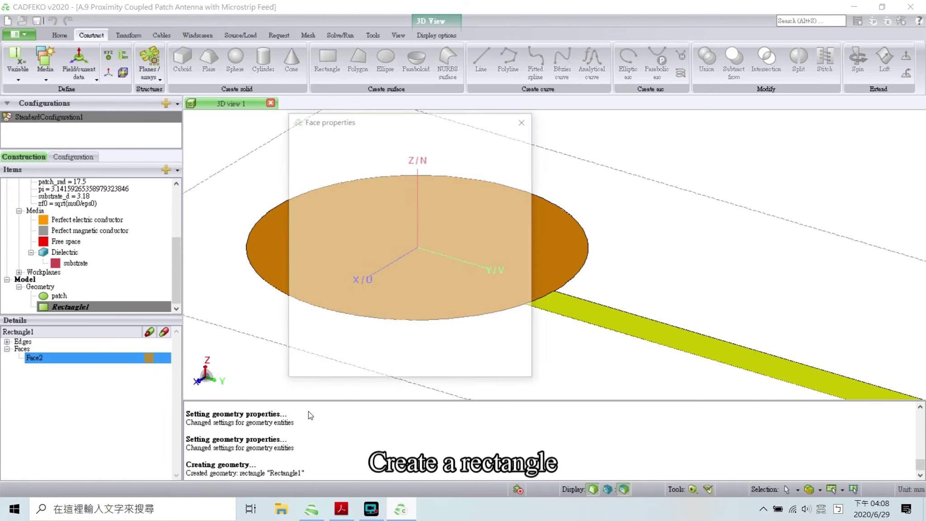
click(423, 175)
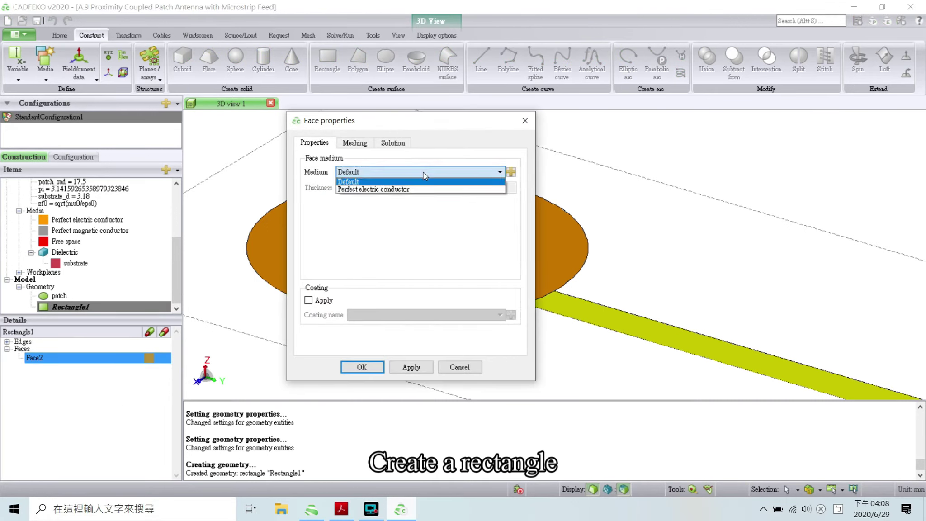
click(407, 188)
click(400, 367)
click(381, 368)
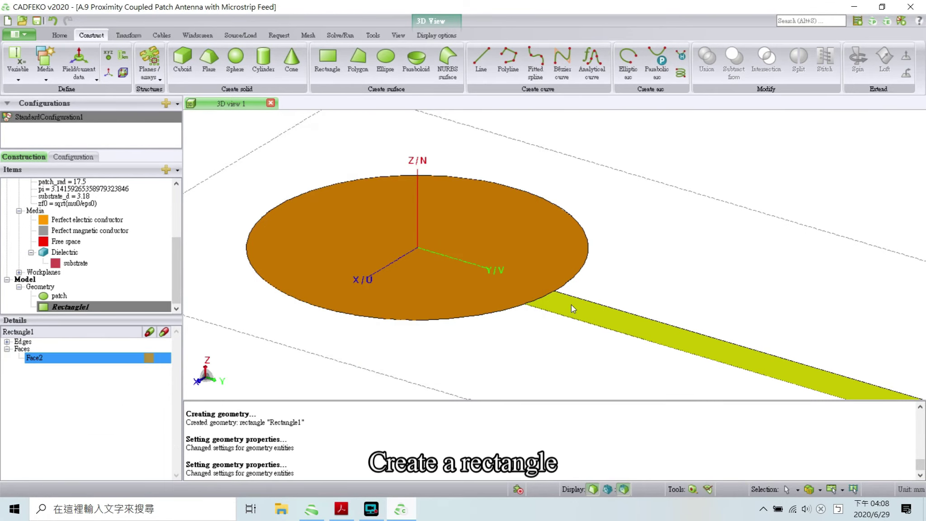
Union the circular patch with the feed line rectangle
click(54, 295)
ctrl+click(64, 306)
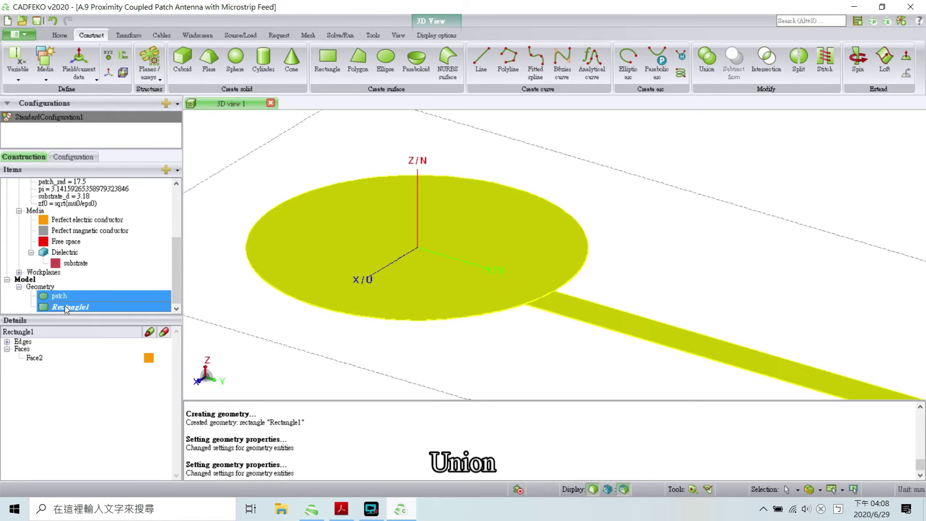
right_click(83, 298)
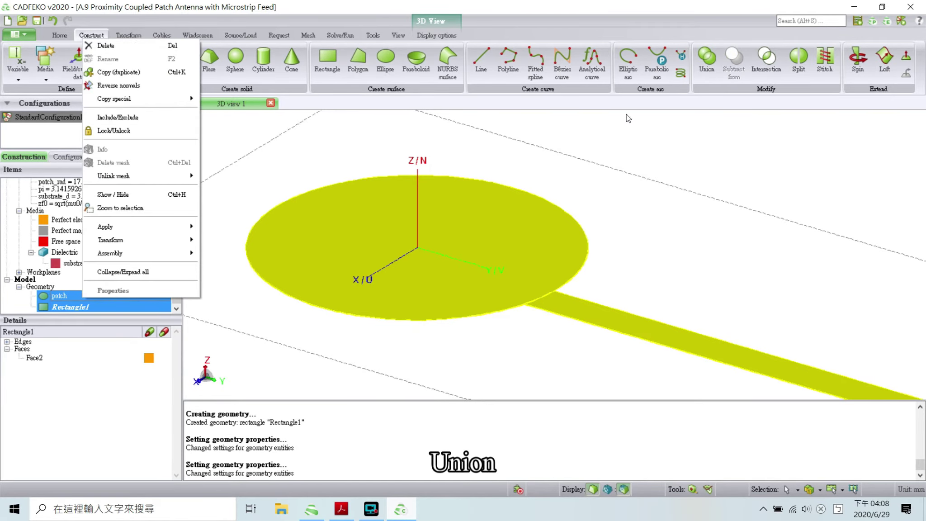
click(705, 58)
scroll(611, 232, up, 3)
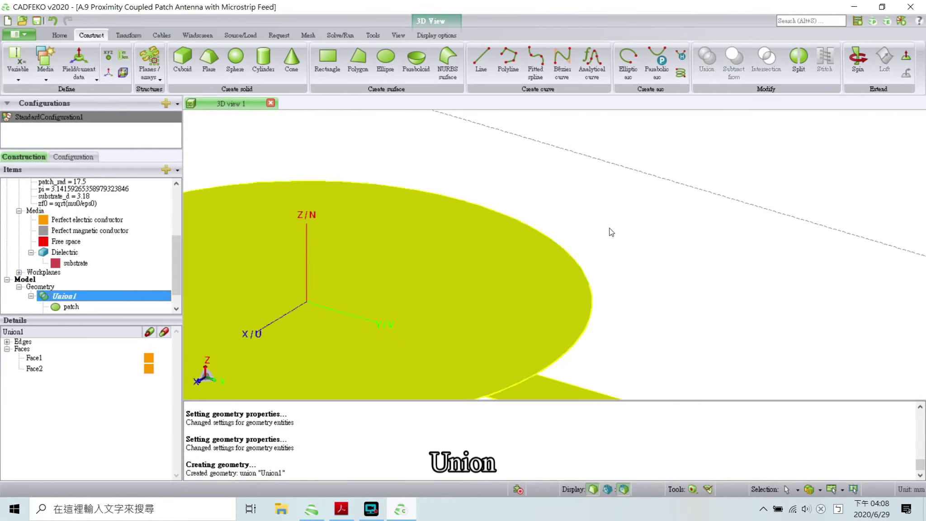
scroll(611, 232, down, 5)
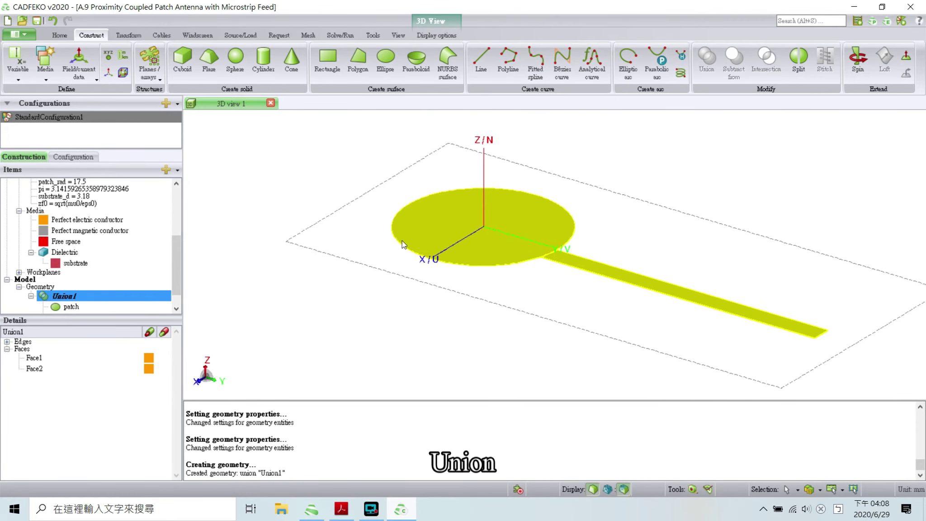
Switch to the PDF guide, review the planar multilayer substrate instructions and copy the Layer 1 thickness variable substrate_d
click(341, 509)
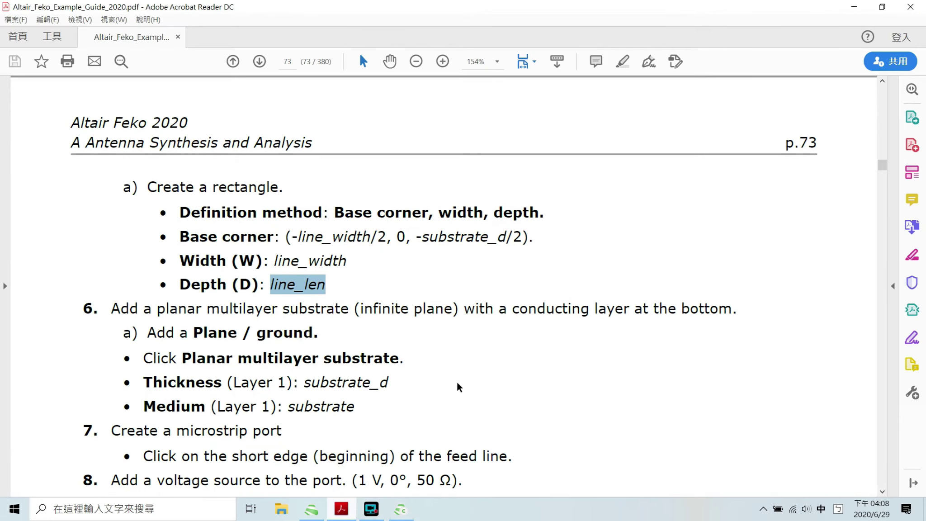
scroll(452, 344, down, 4)
click(395, 263)
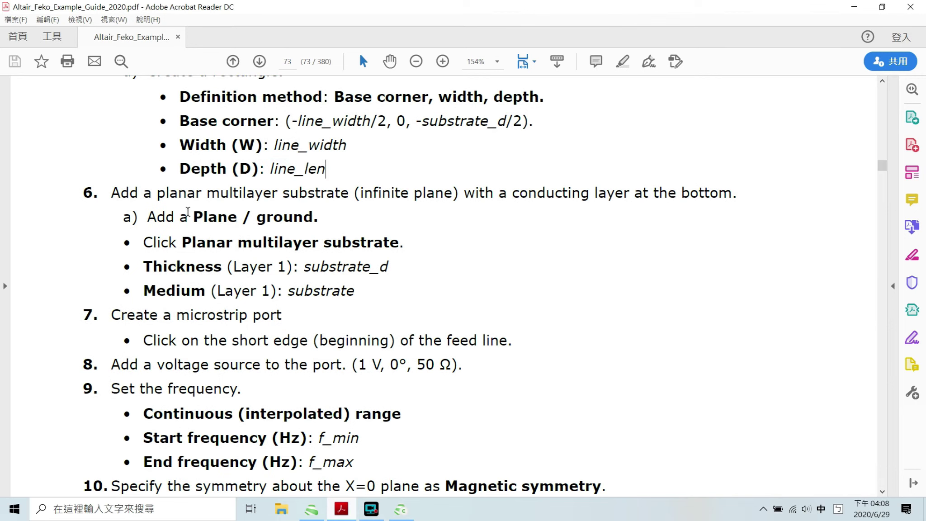
drag(188, 212, 318, 218)
click(412, 243)
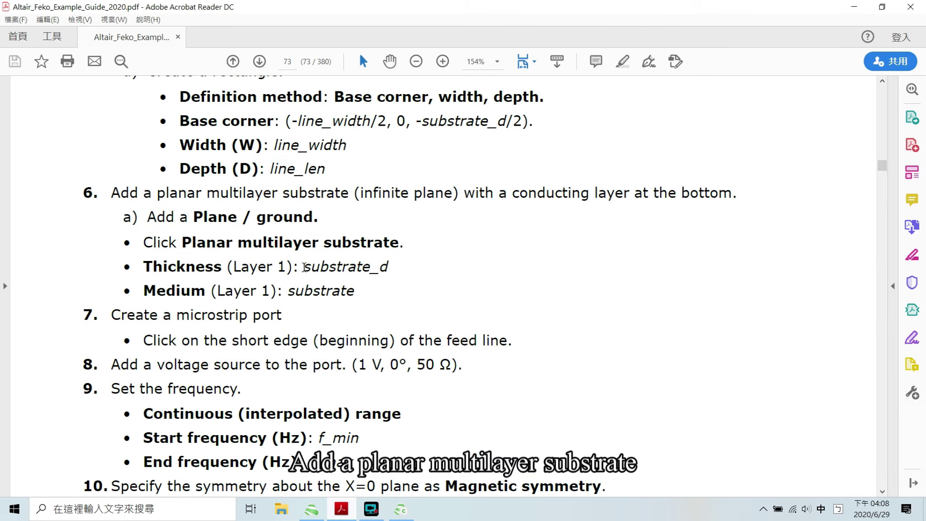
drag(304, 268, 389, 267)
right_click(350, 270)
click(379, 280)
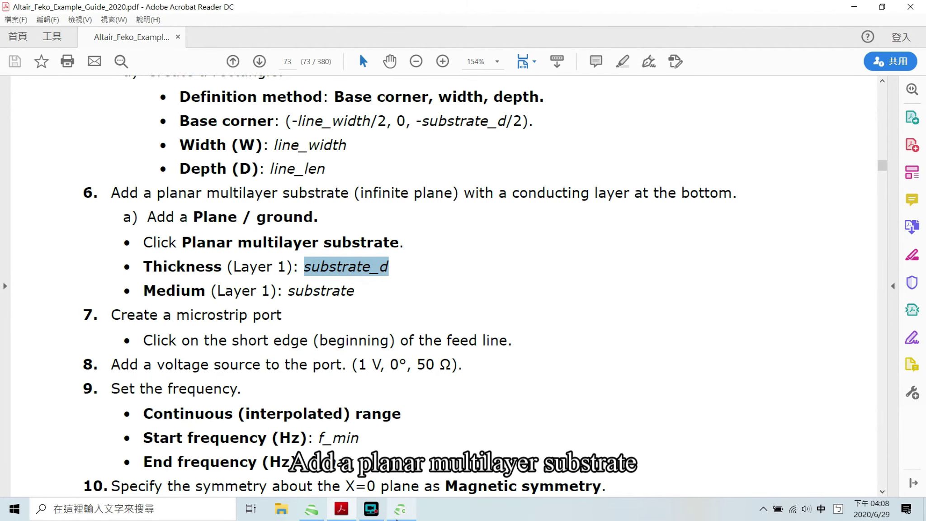
Switch to CADFEKO, define the ground medium as a planar multilayer substrate and set the Layer 1 thickness to substrate_d
click(398, 513)
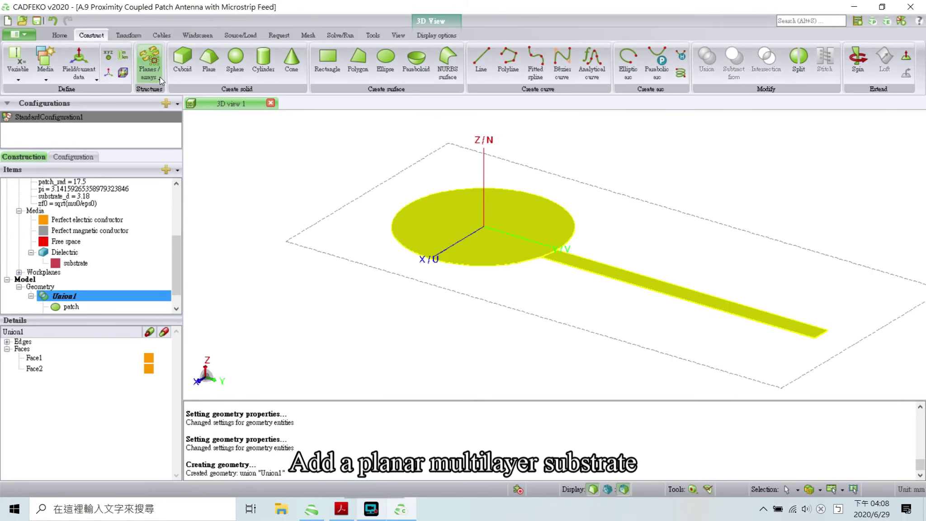
click(159, 78)
click(156, 97)
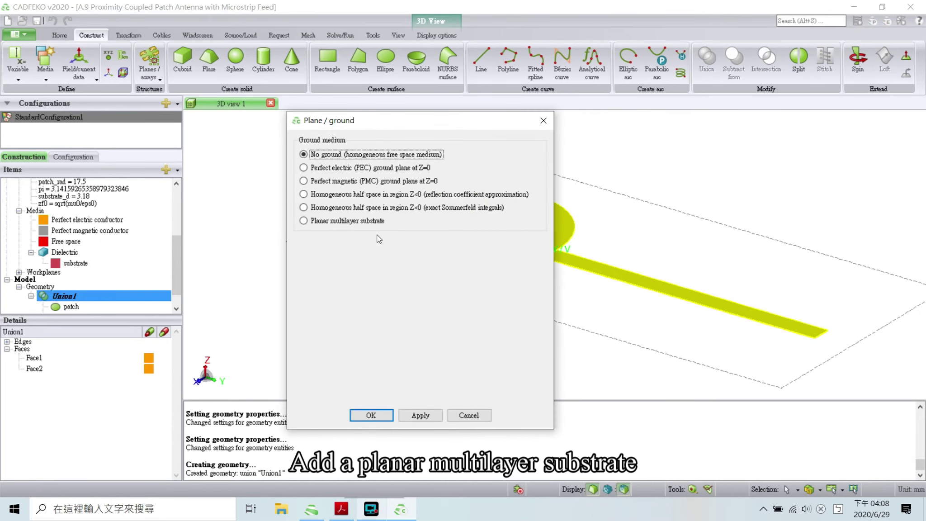
click(304, 220)
click(452, 266)
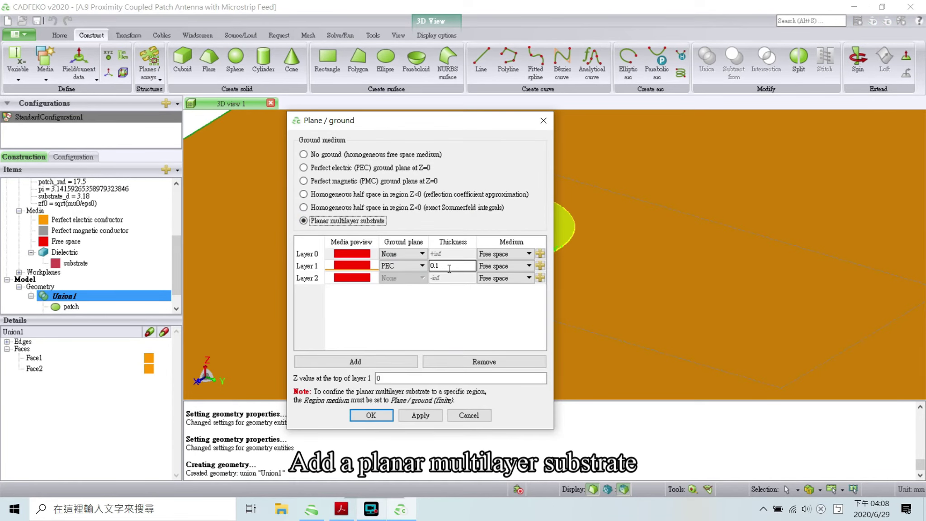
text(substrate_d)
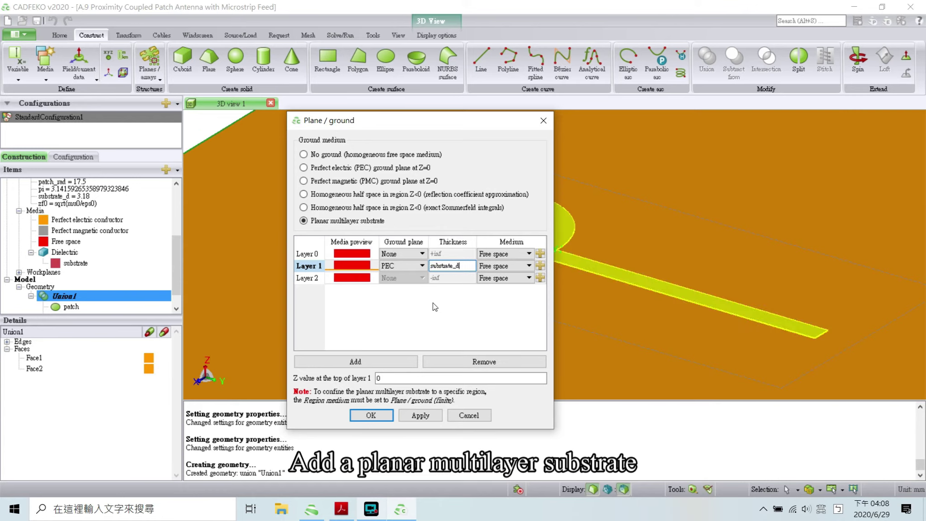
Set the Layer 1 medium to substrate and apply the planar multilayer substrate definition
click(525, 256)
click(526, 265)
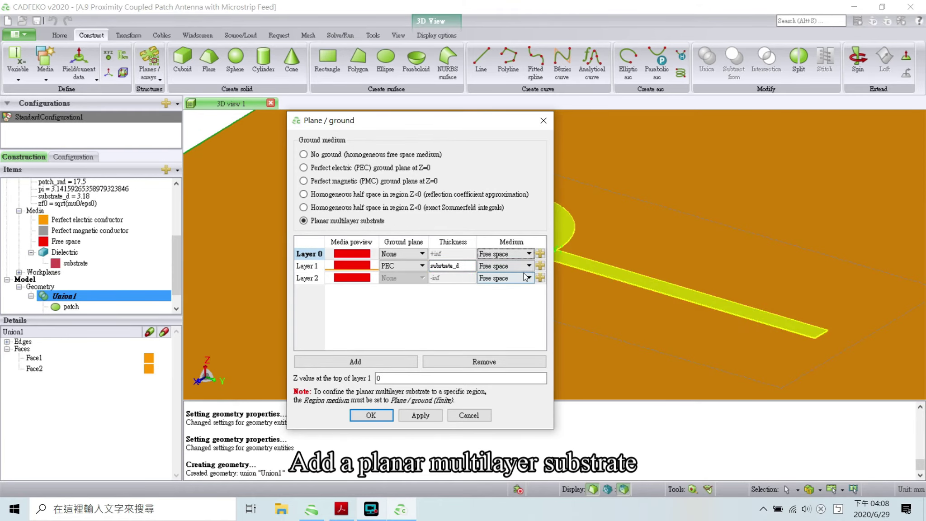
click(512, 284)
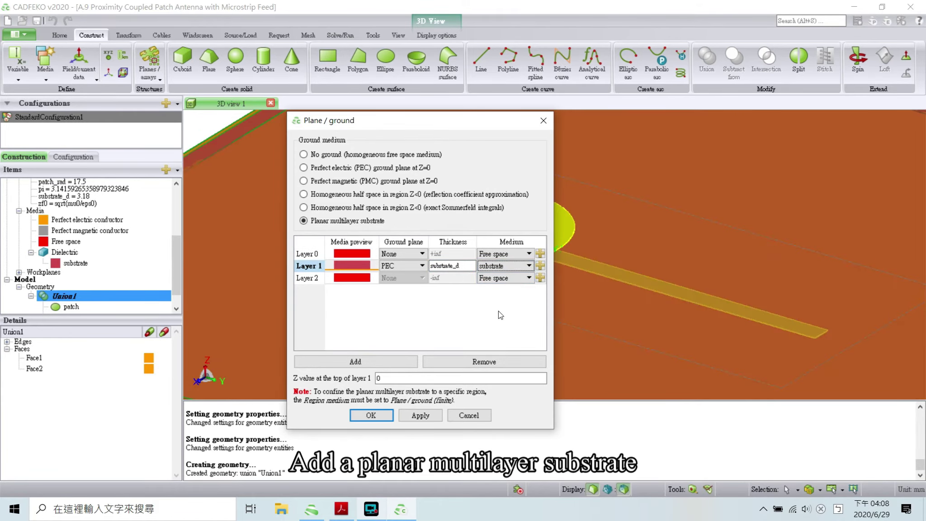
click(421, 416)
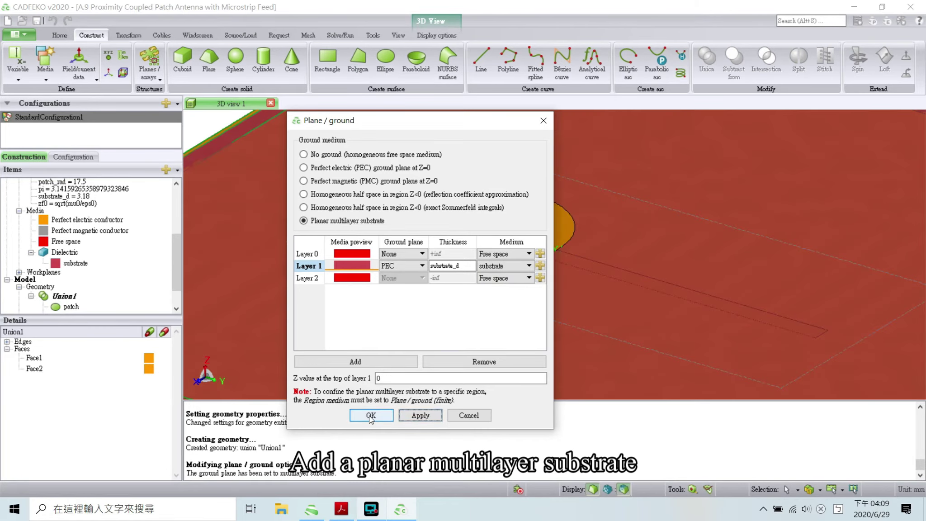
click(371, 414)
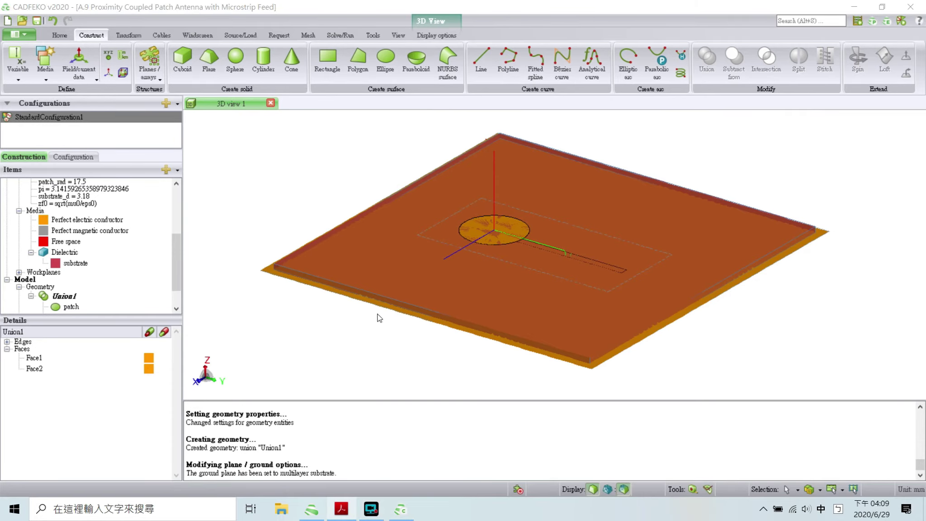
Switch to the PDF guide and read the instructions for creating the microstrip port
click(342, 509)
scroll(436, 331, down, 3)
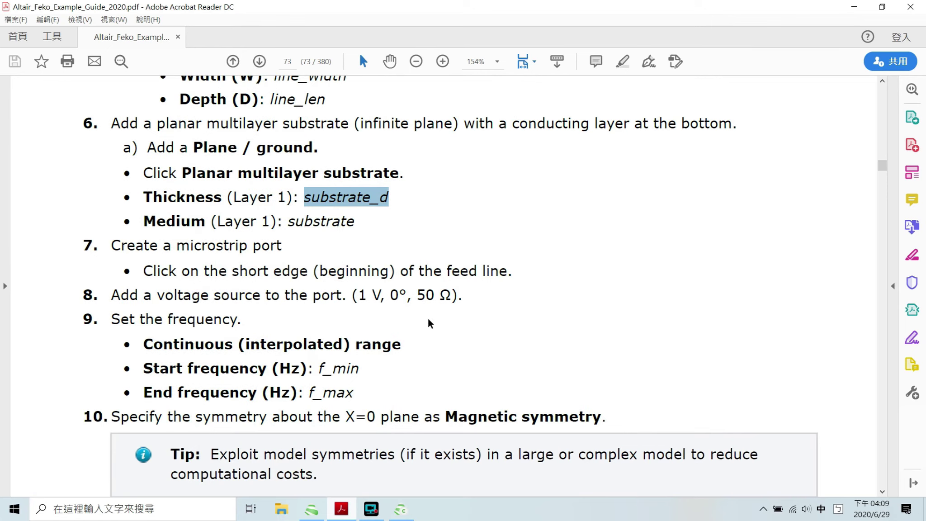
click(355, 251)
drag(118, 273, 391, 271)
click(391, 271)
In CADFEKO, create a microstrip port on the short outer edge of the feed line and add a voltage source to it
click(400, 509)
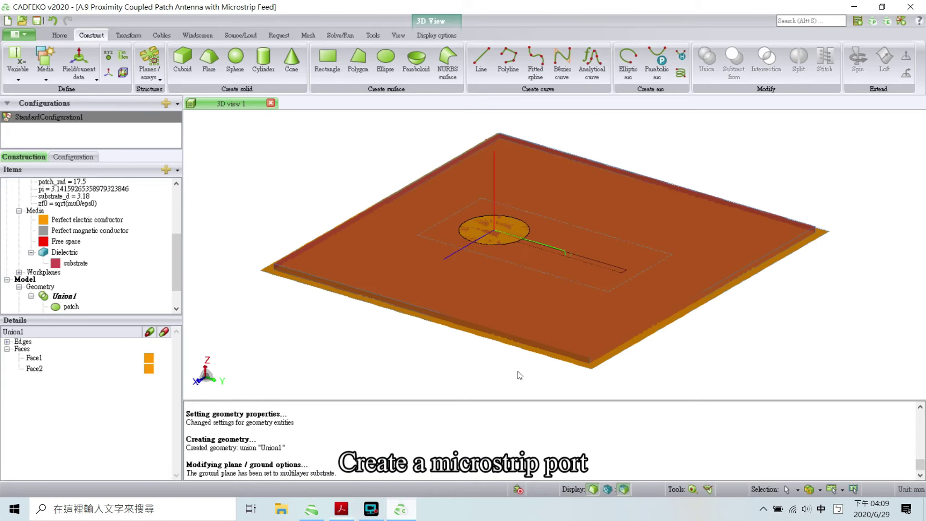
scroll(569, 310, up, 3)
mouse_move(552, 299)
mouse_down()
mouse_move(371, 312)
mouse_move(564, 301)
mouse_up()
scroll(565, 300, down, 1)
scroll(564, 297, up, 5)
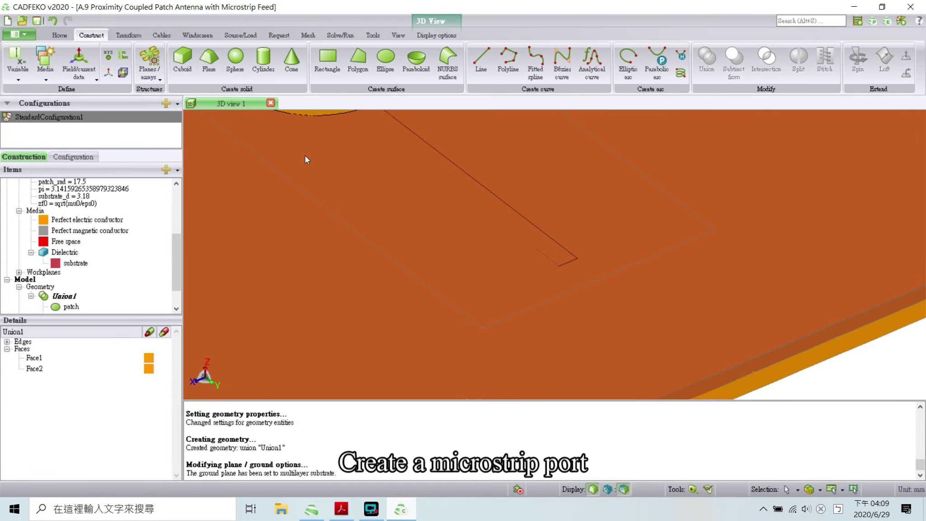
click(241, 36)
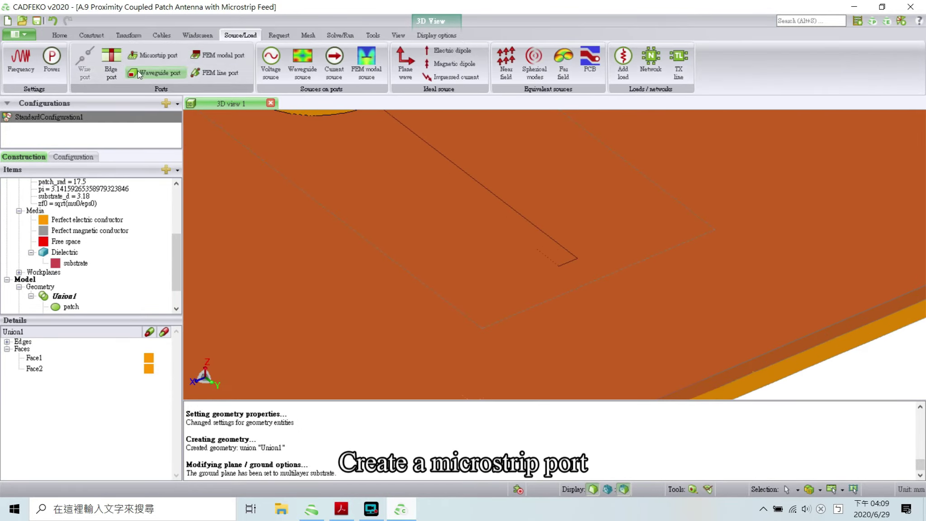
click(162, 57)
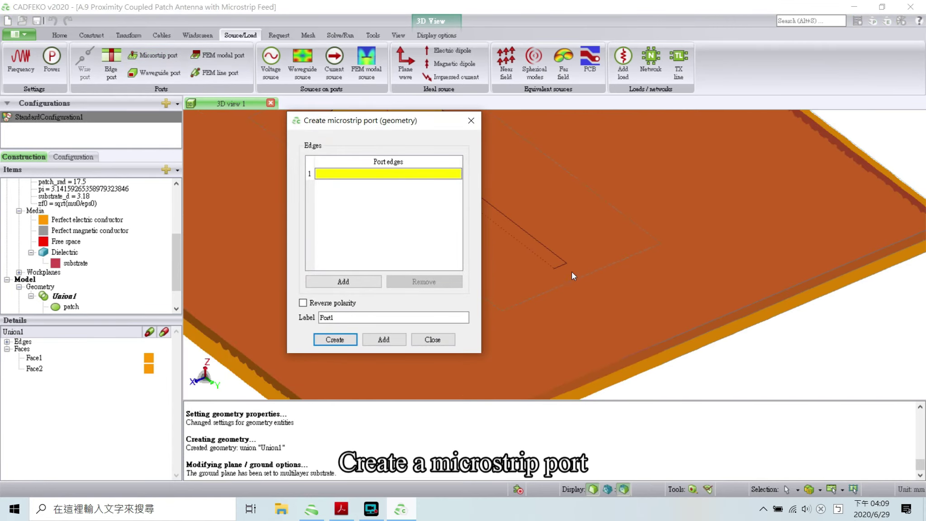
middle_drag(560, 272, 555, 219)
click(546, 216)
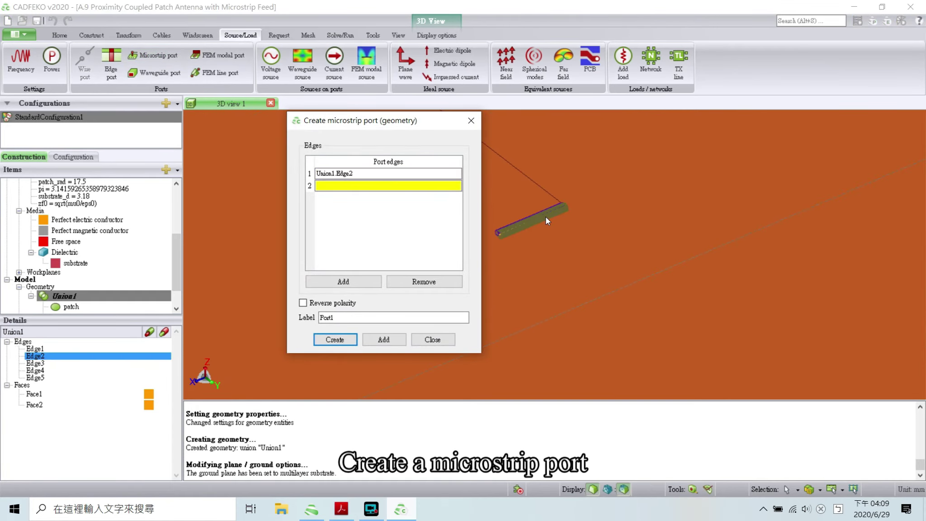
click(335, 340)
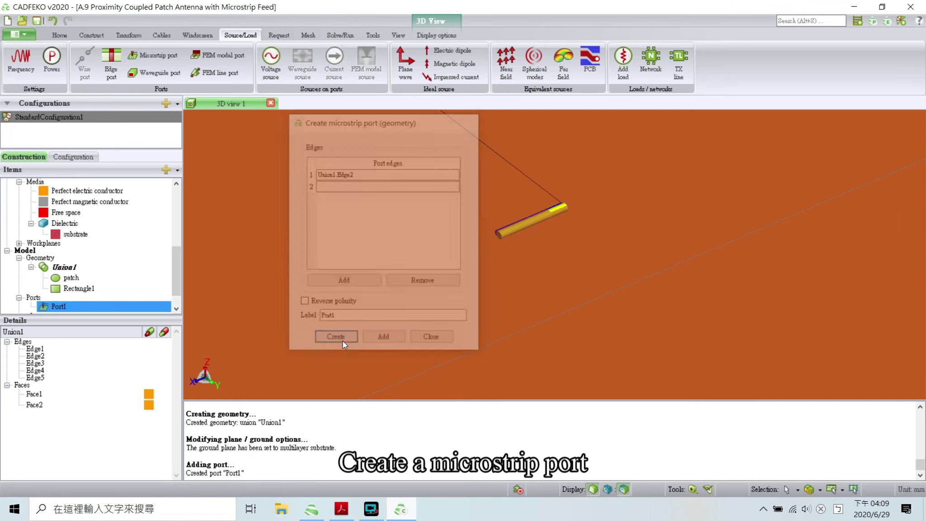
click(270, 56)
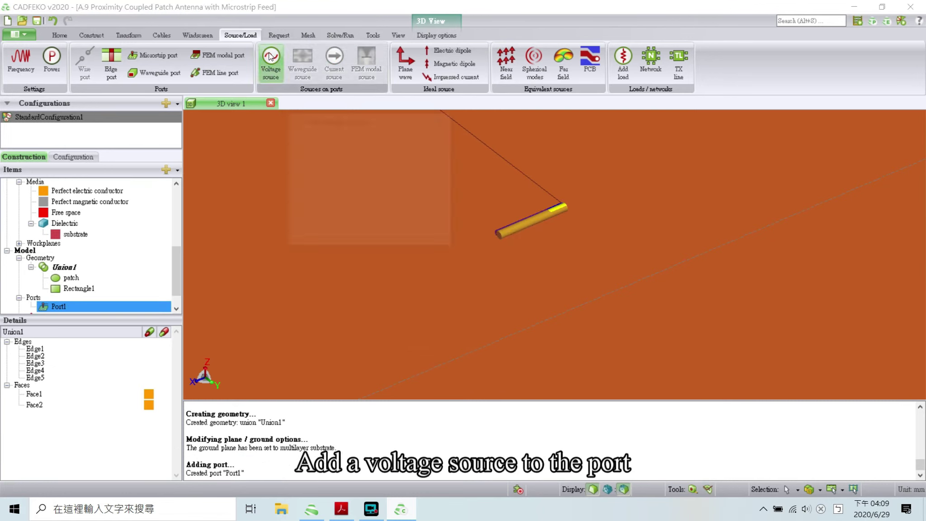
click(322, 236)
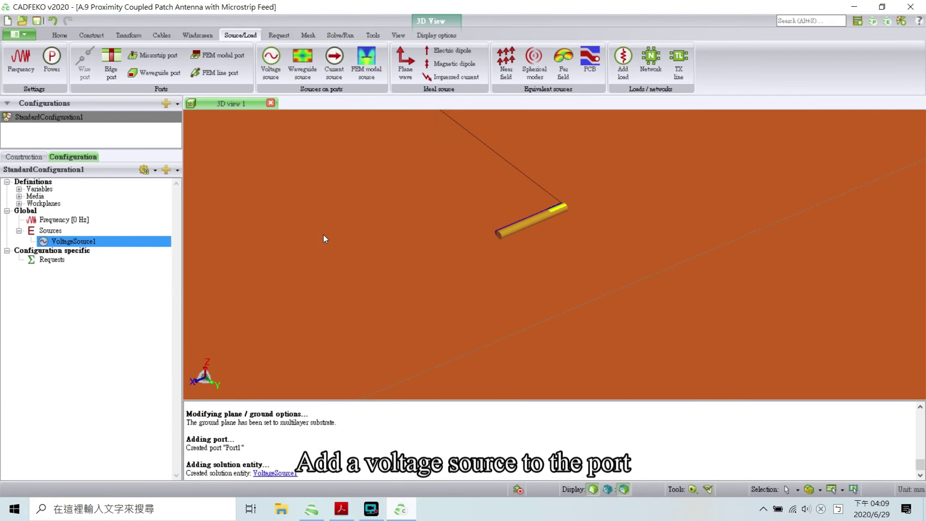
Open the solution frequency settings and choose Continuous (interpolated) range
click(18, 60)
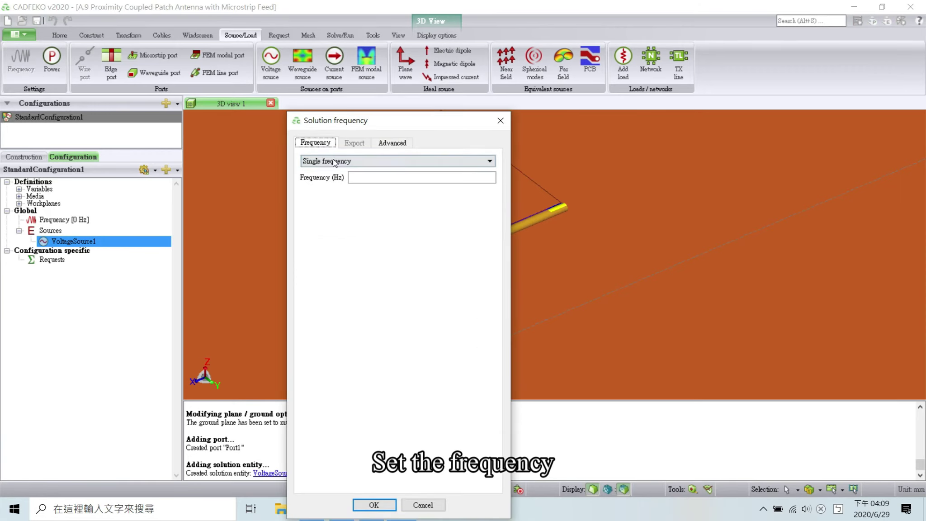
click(326, 159)
click(334, 174)
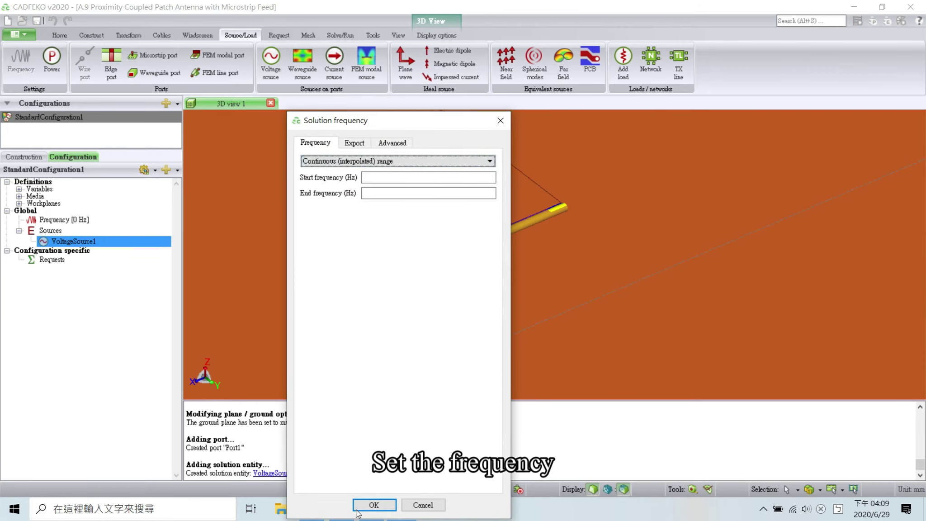
drag(430, 120, 575, 85)
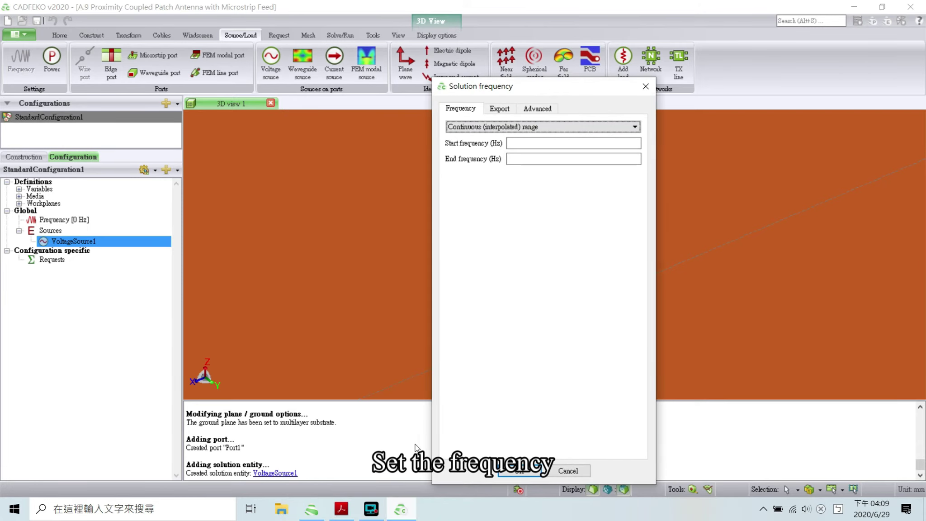
Copy f_min from the PDF guide and enter it as the start frequency and as the base text for the end frequency in CADFEKO
click(342, 507)
scroll(317, 374, down, 1)
double_click(333, 343)
drag(318, 344, 334, 355)
right_click(335, 355)
click(364, 364)
click(400, 509)
click(564, 142)
key(ctrl+v)
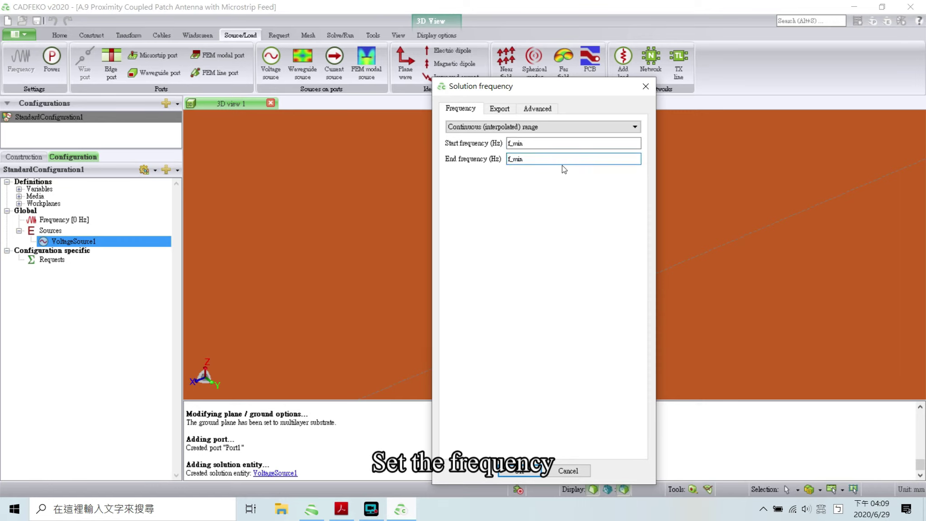
Change the end frequency to f_max and confirm the solution frequency range
key(BackSpace)
key(BackSpace)
text(ax)
click(513, 471)
scroll(443, 318, up, 2)
scroll(455, 320, down, 6)
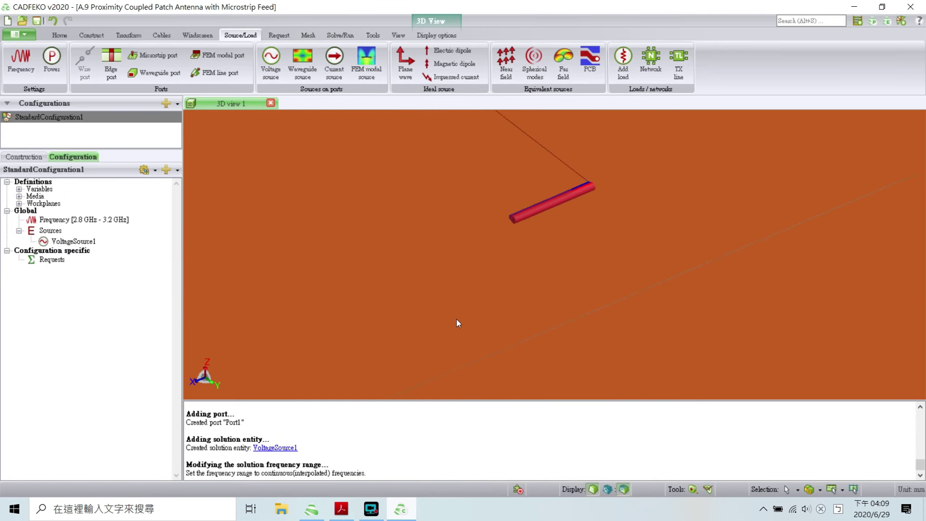
middle_drag(524, 312, 603, 374)
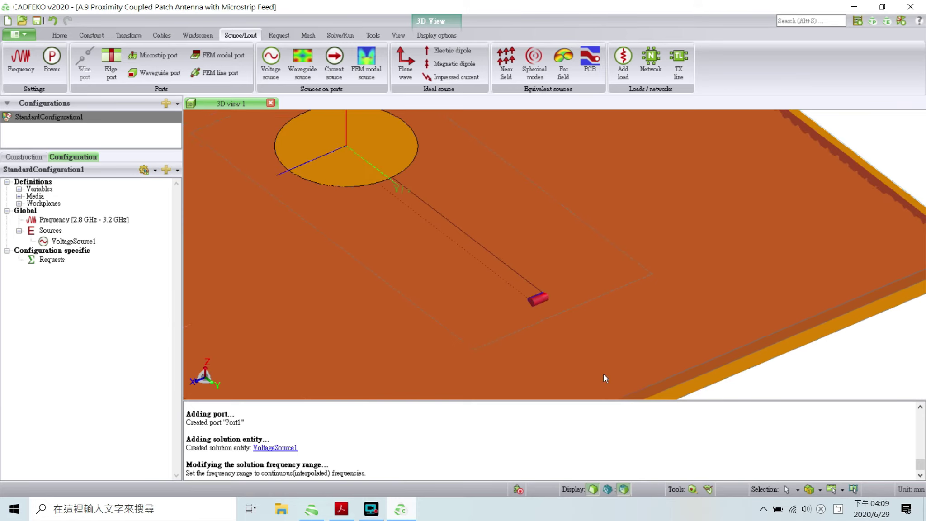
Switch to the PDF guide and read the instruction on symmetry about the X=0 plane
key(alt+Tab)
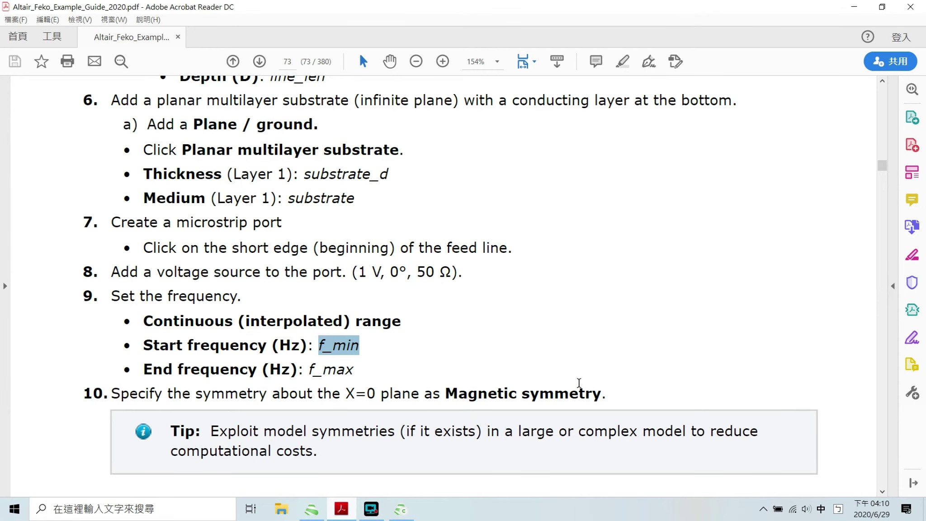
scroll(384, 371, down, 4)
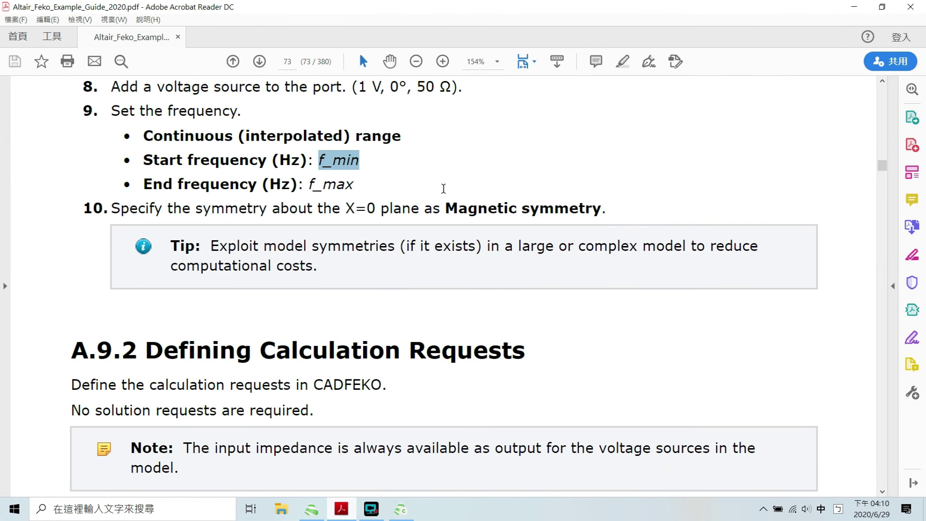
drag(389, 208, 394, 208)
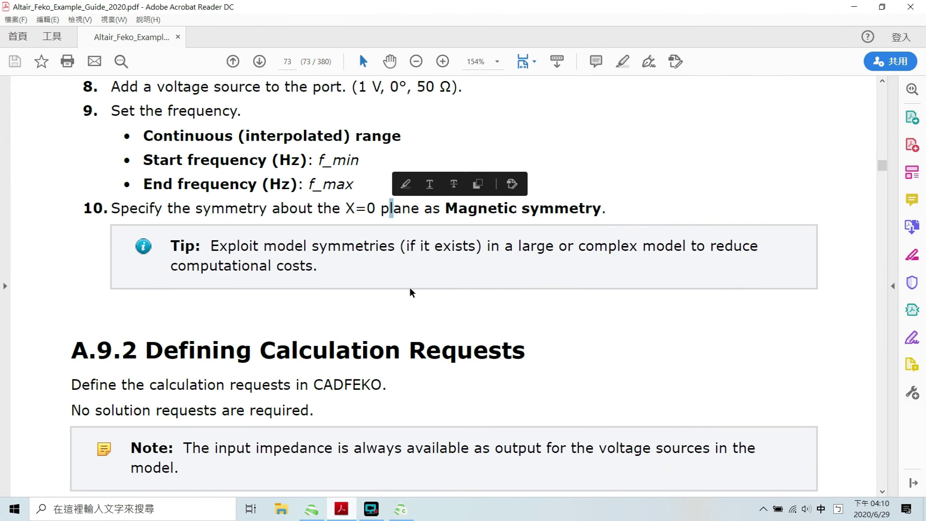
drag(83, 208, 585, 208)
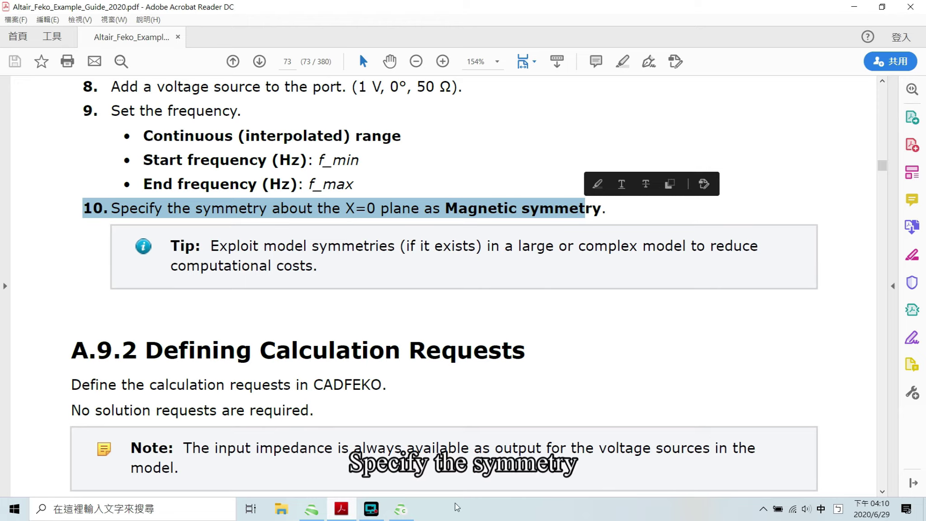
In CADFEKO, set the X=0 plane to Magnetic symmetry and confirm the symmetry definition
click(401, 518)
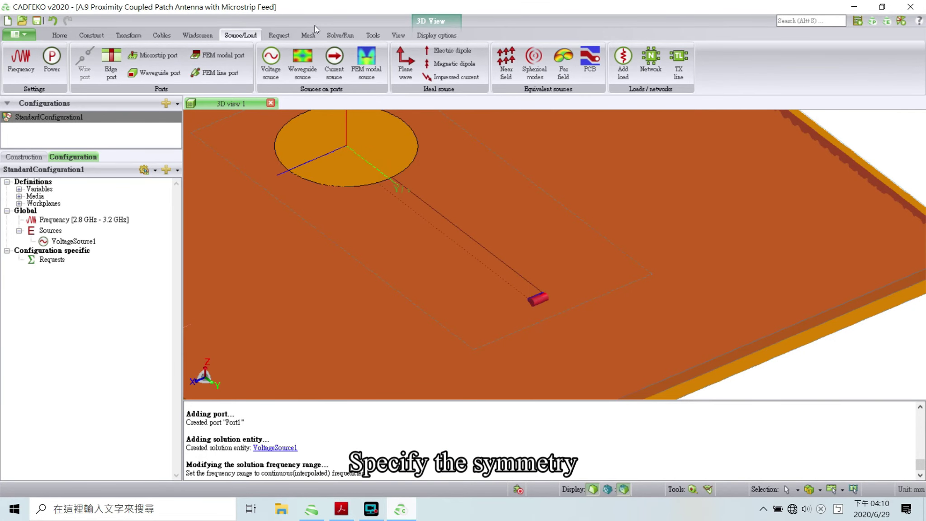
click(339, 36)
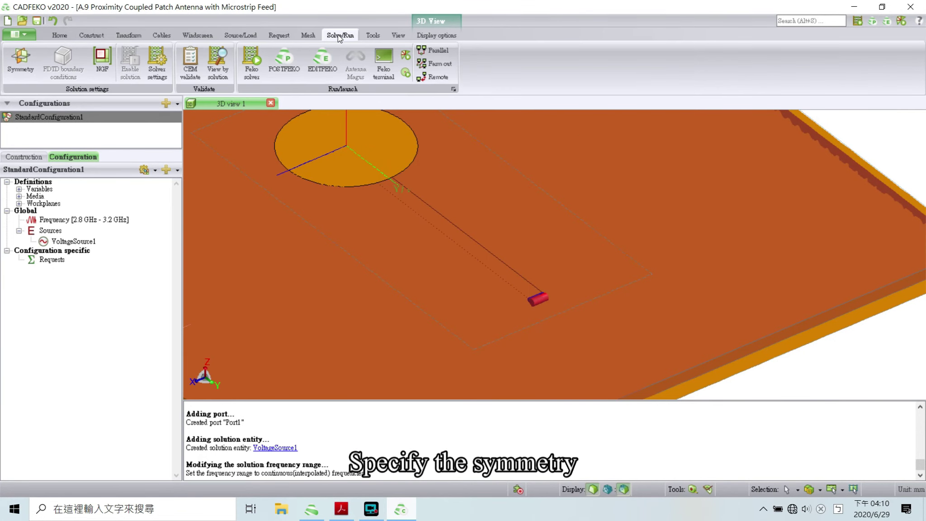
click(20, 59)
click(503, 138)
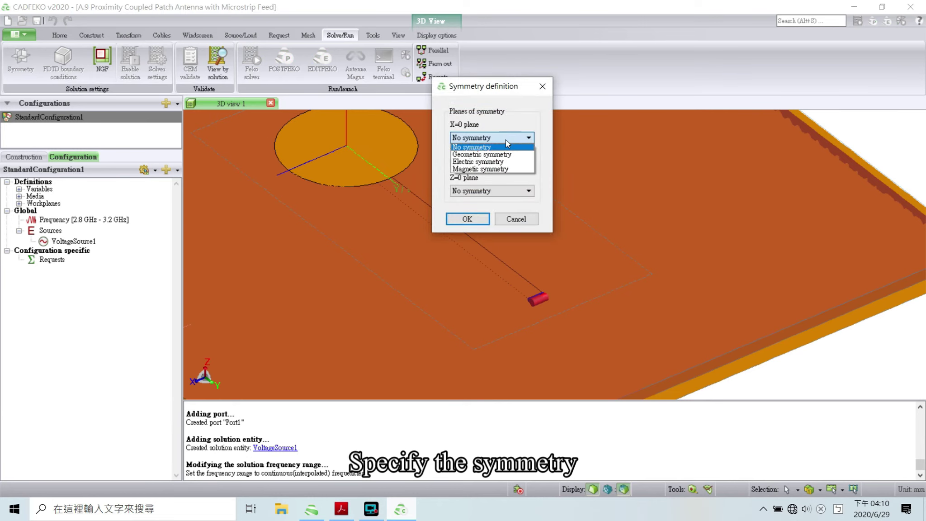
click(486, 167)
scroll(584, 228, down, 4)
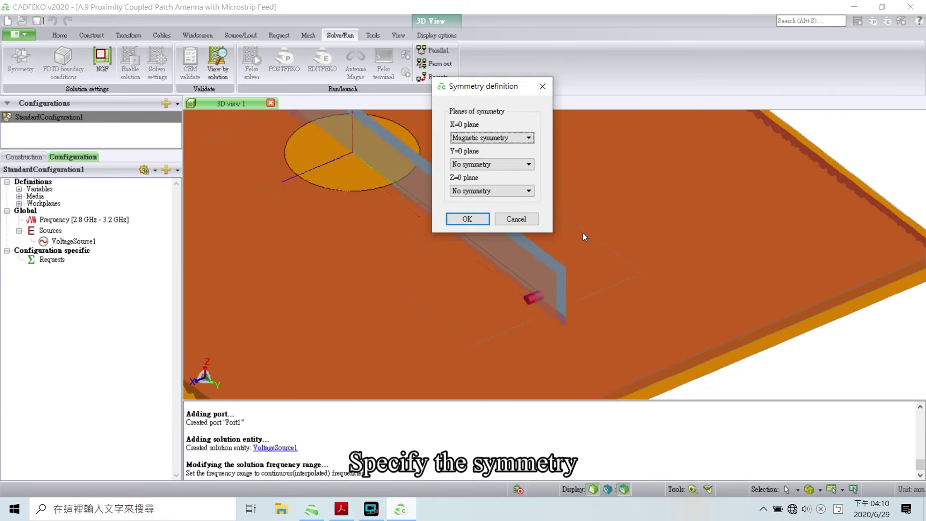
click(481, 221)
scroll(503, 268, down, 3)
scroll(516, 312, up, 2)
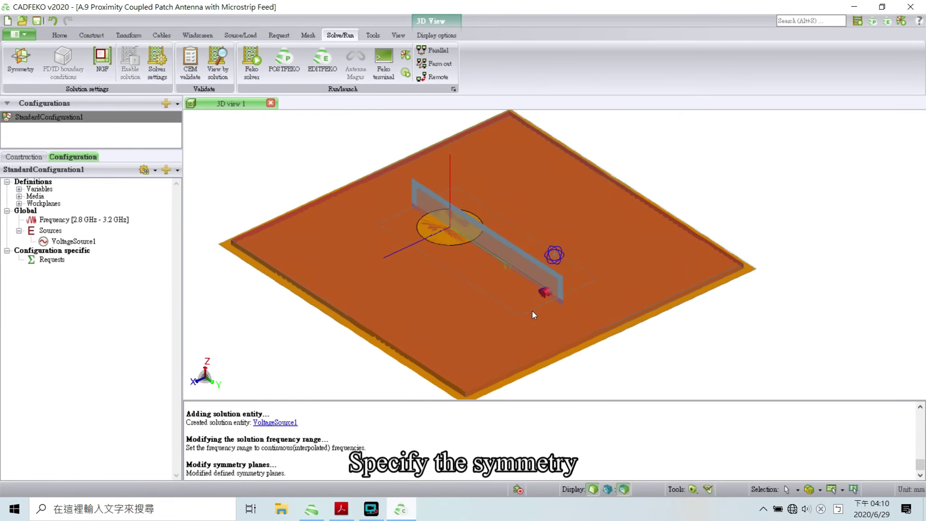
Switch to the PDF guide and read sections A.9.2 Defining Calculation Requests and A.9.3 Meshing the Model
click(342, 509)
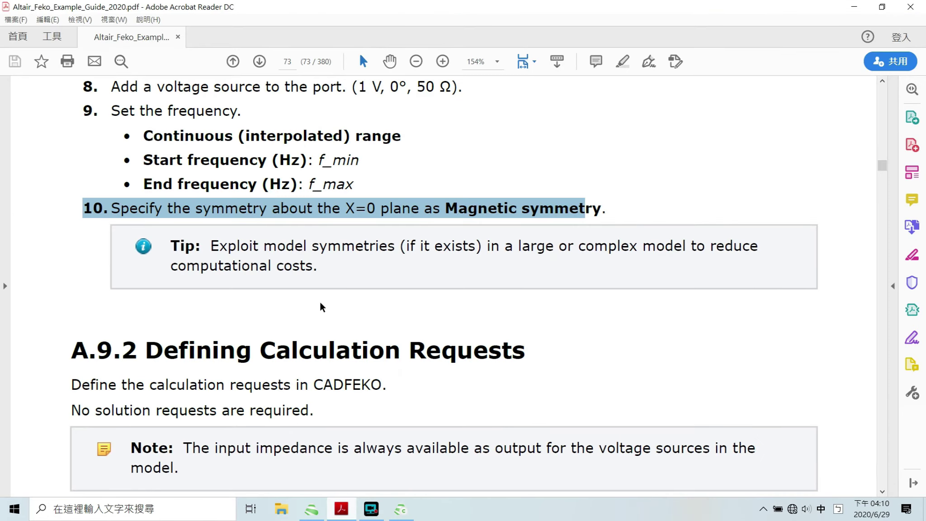
scroll(304, 264, down, 3)
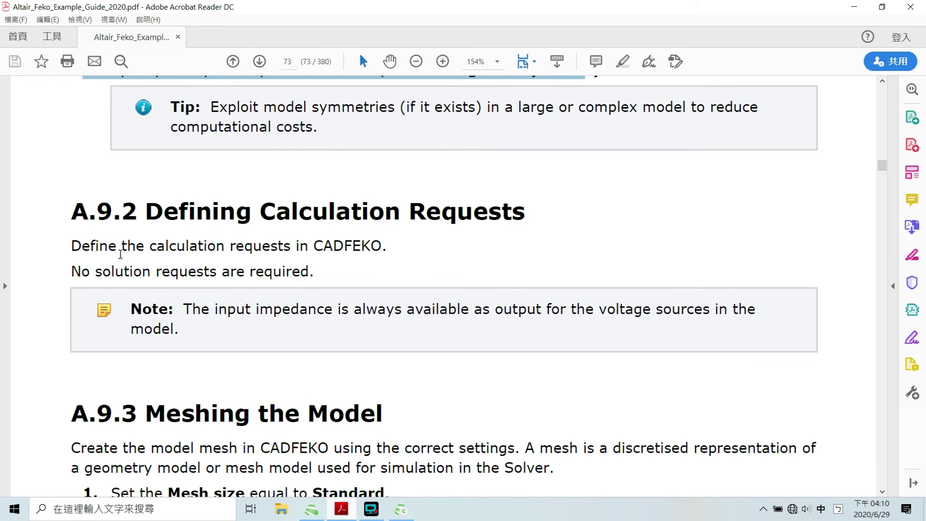
drag(121, 246, 343, 252)
scroll(298, 407, down, 2)
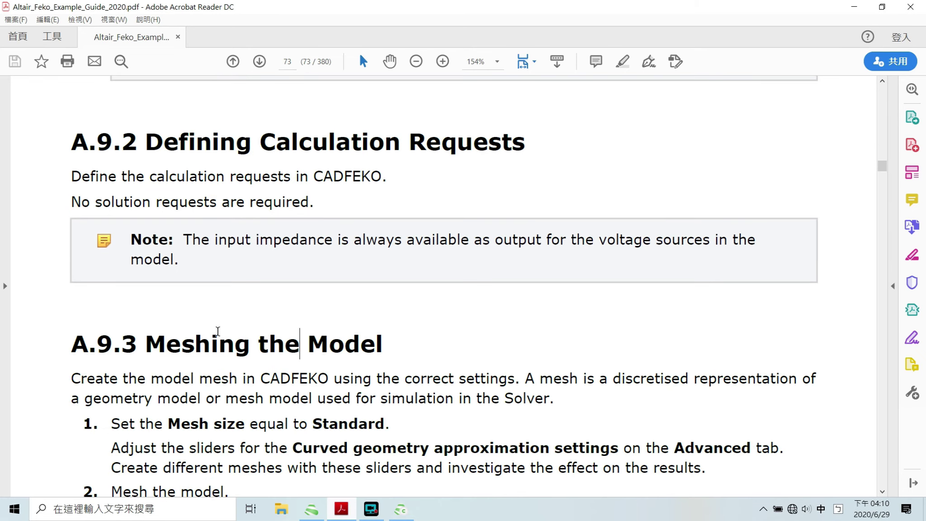
drag(146, 320, 453, 355)
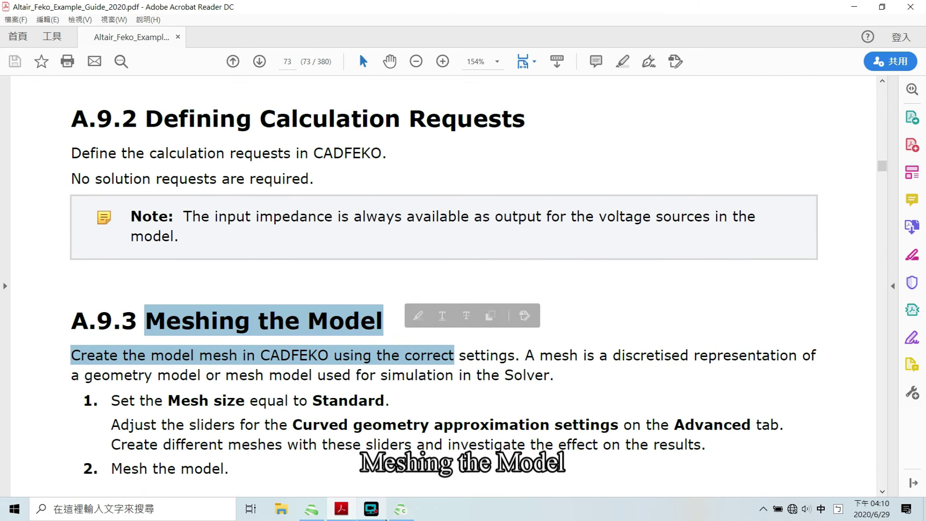
Switch to CADFEKO and mesh the entire model with the Standard mesh size
click(400, 510)
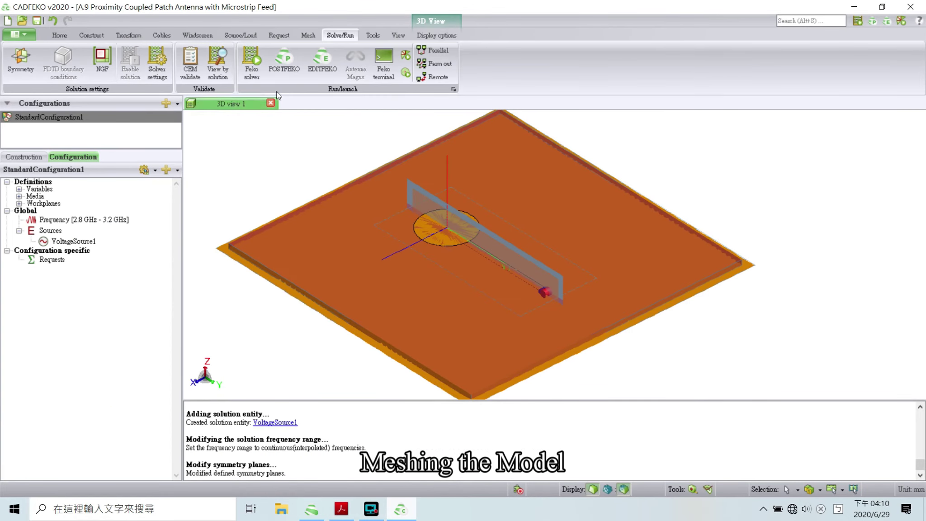
click(308, 35)
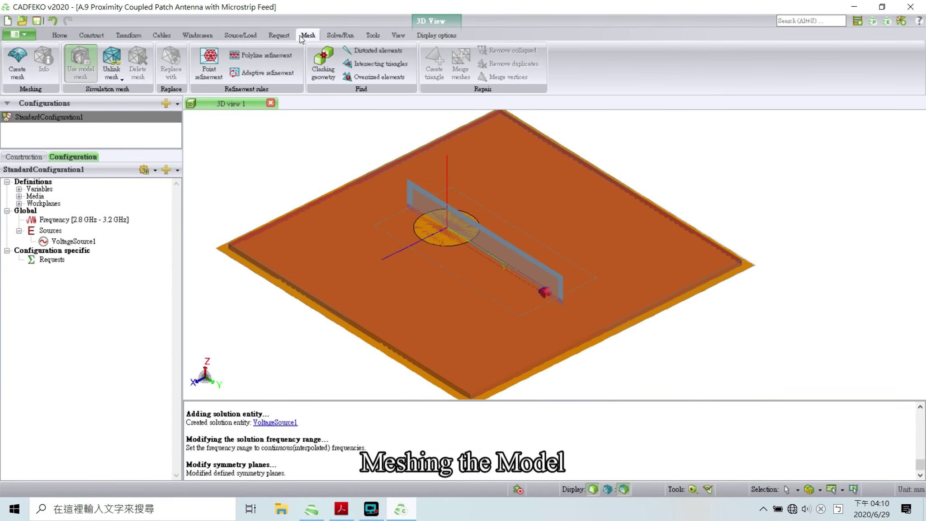
click(18, 59)
click(468, 402)
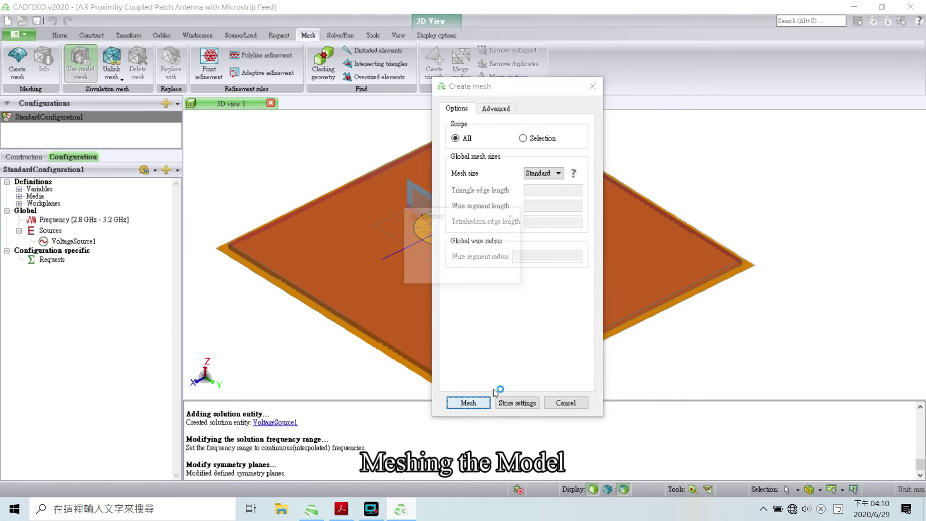
drag(559, 306, 573, 279)
Run the CEM validation on the model, review the status of all tests and close the results
click(331, 39)
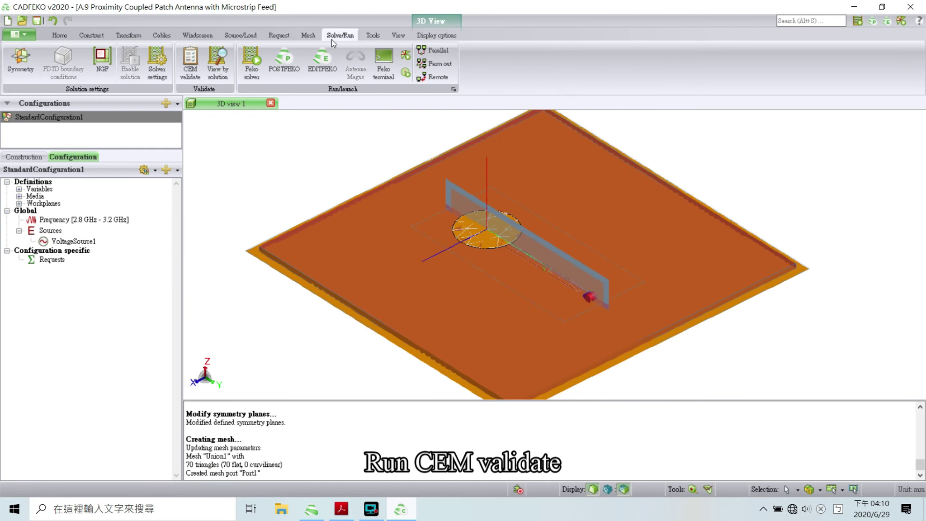
click(190, 61)
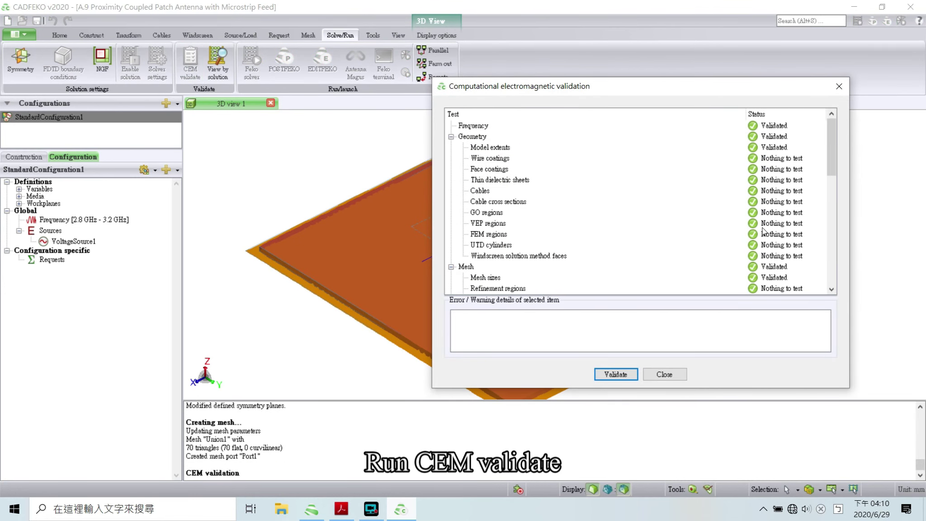
scroll(763, 225, down, 10)
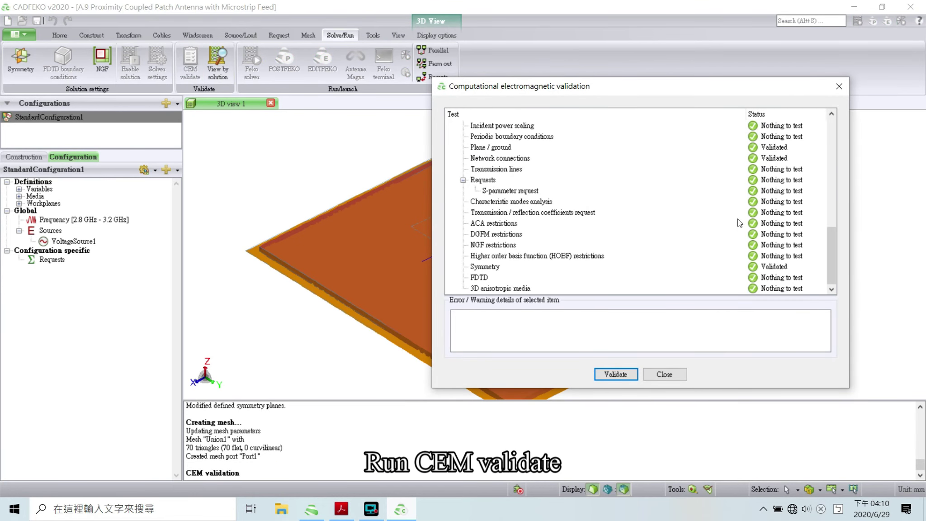
click(662, 374)
Run the Feko solver on the model, saving the unsaved changes, and close the run window once the run is complete
click(251, 63)
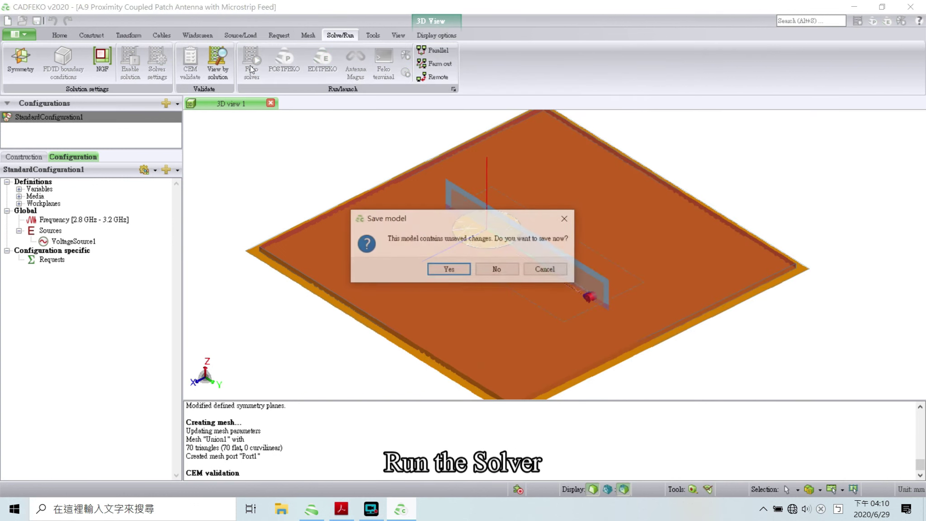
click(446, 269)
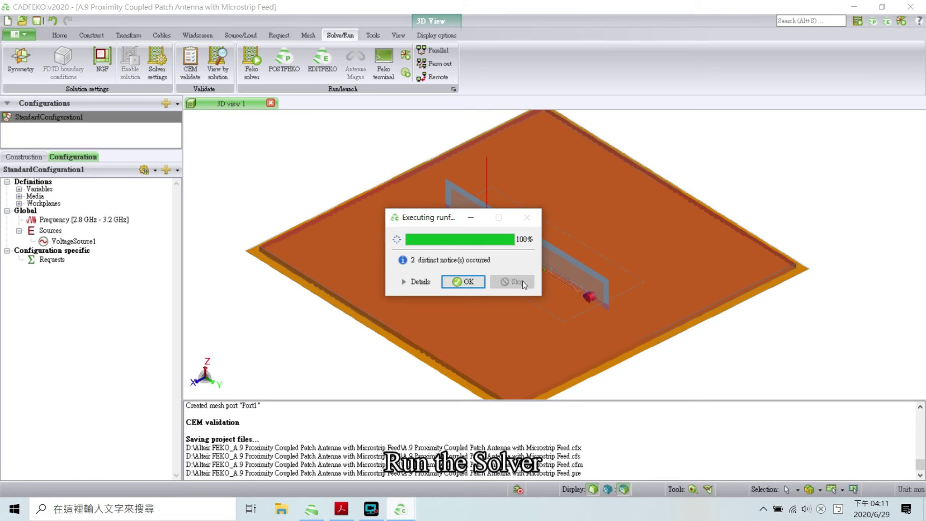
click(450, 281)
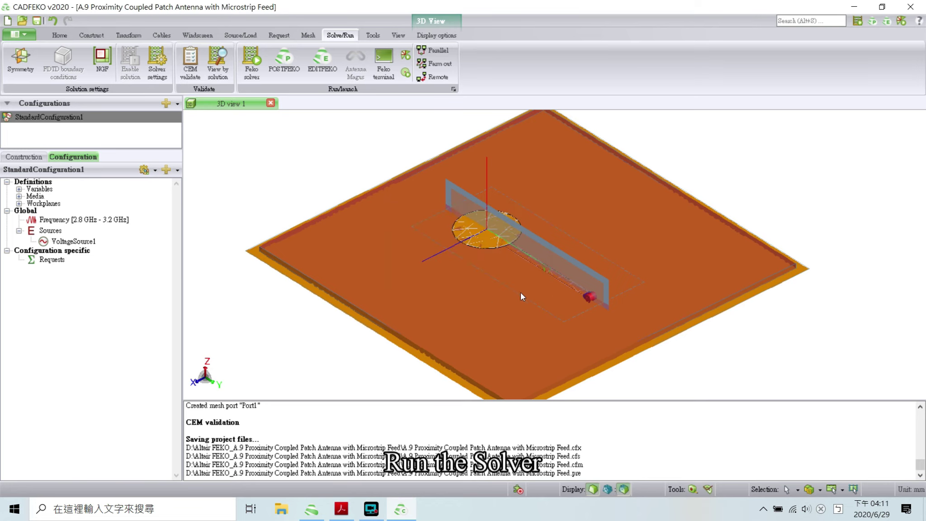
Open the solved model in POSTFEKO, dismiss the licence information and enlarge the antenna in the 3D view
click(289, 57)
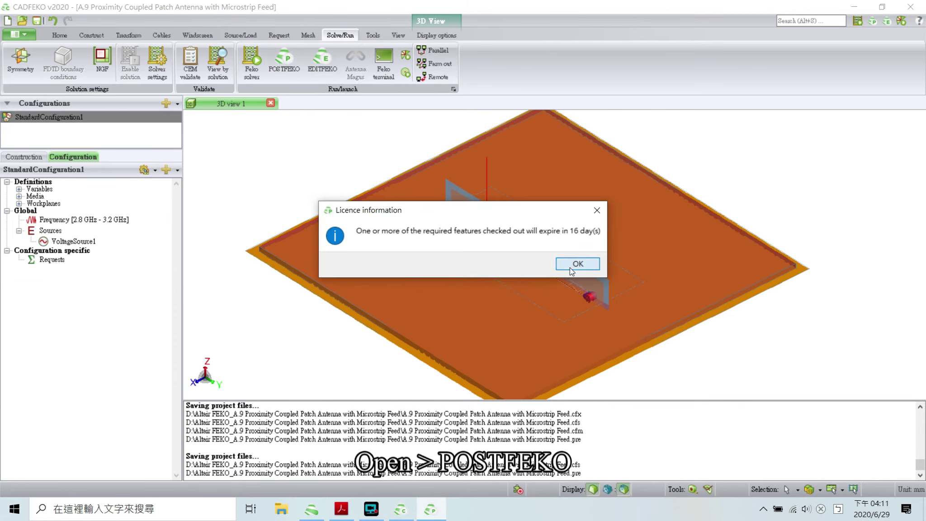
click(570, 269)
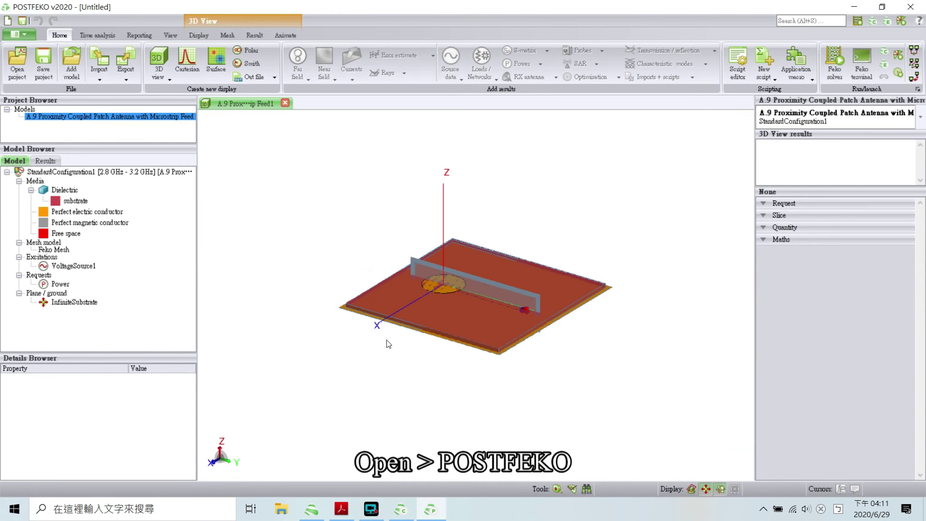
middle_drag(463, 349, 434, 334)
scroll(407, 364, down, 2)
scroll(424, 353, up, 5)
middle_drag(416, 358, 419, 424)
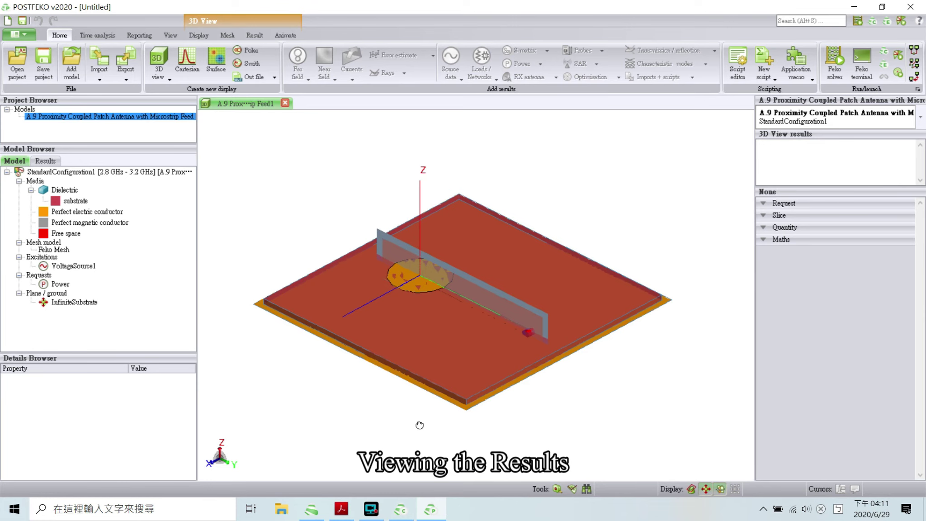
Create a Smith chart and add the VoltageSource1 reflection coefficient to it as a trace
click(253, 62)
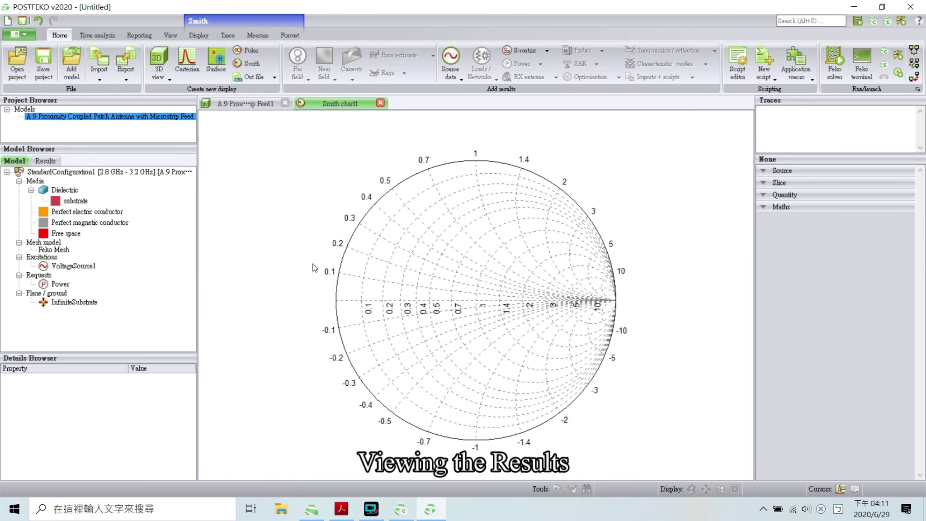
click(104, 269)
drag(105, 270, 390, 274)
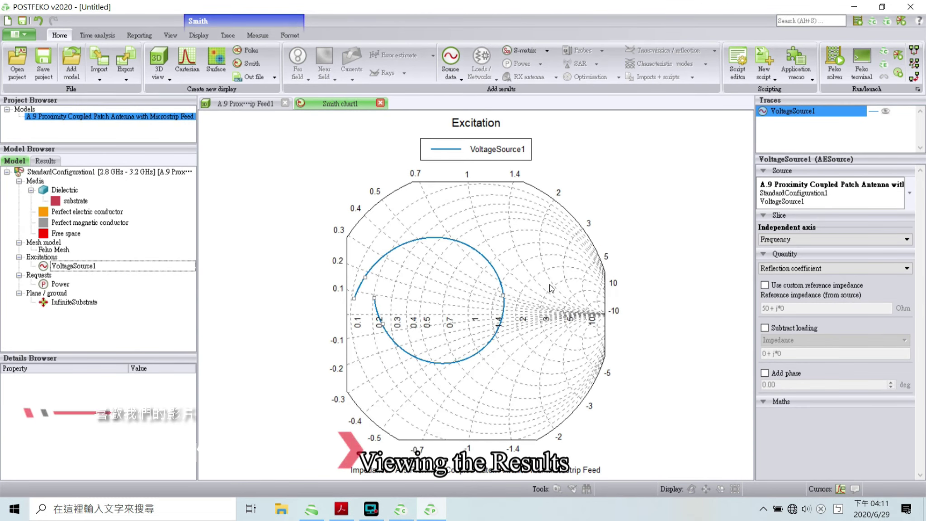
click(671, 212)
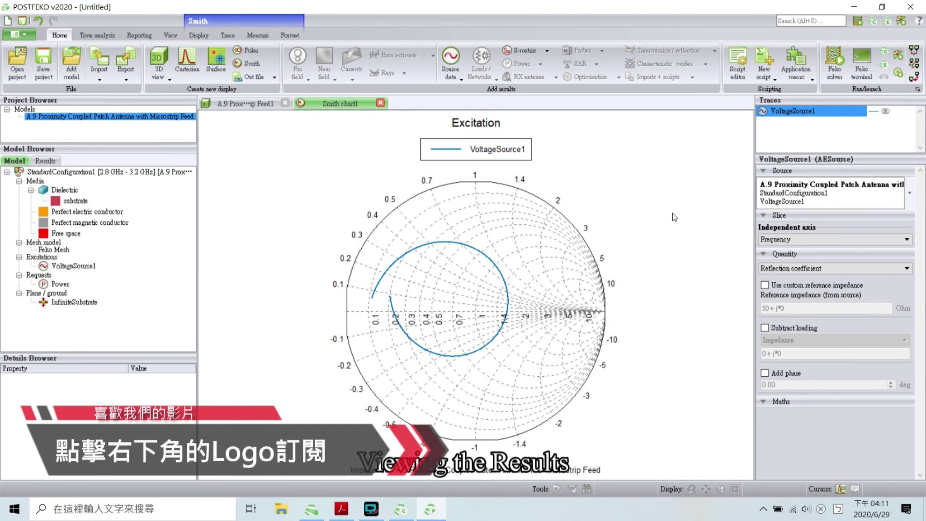